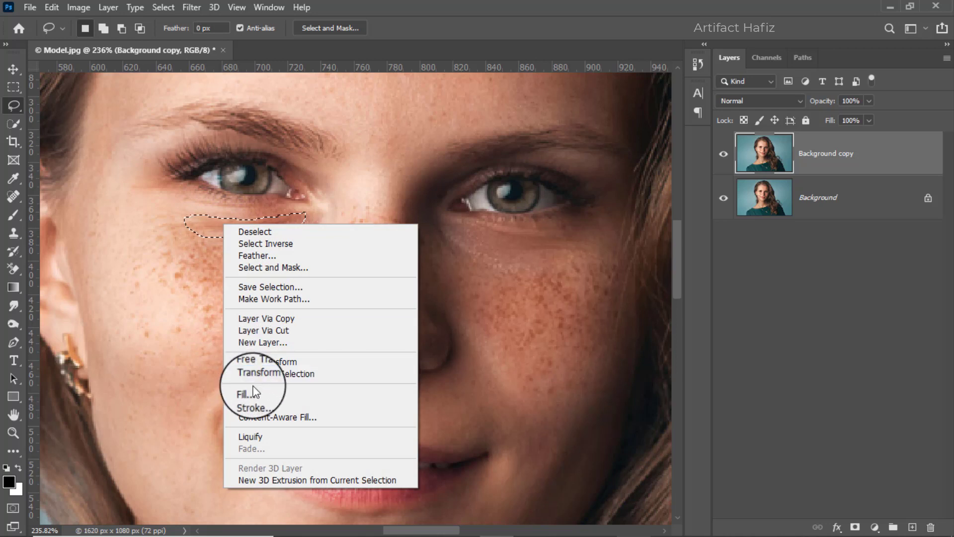
Fill the selected under-eye area on the Background copy layer with Content-Aware contents, and clear the selection.
click(247, 393)
click(667, 271)
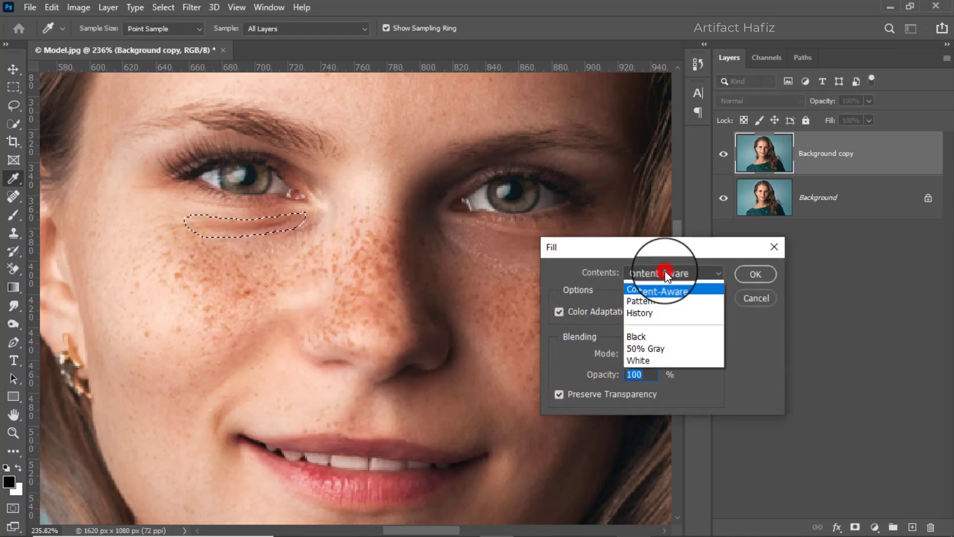
click(651, 333)
click(741, 274)
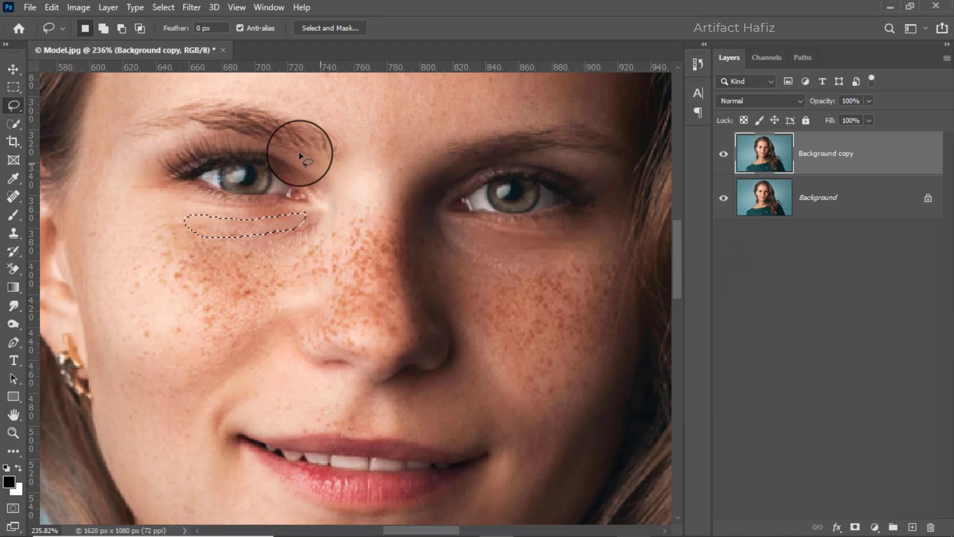
click(166, 8)
click(175, 35)
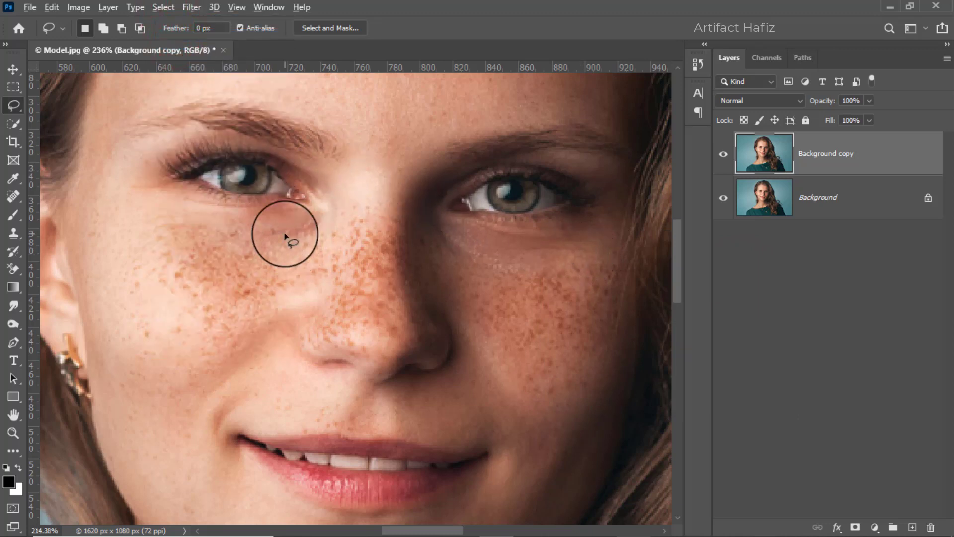
Retouch the skin below the inner corner of the left eye with the Spot Healing Brush in Content-Aware mode.
scroll(285, 233, down, 5)
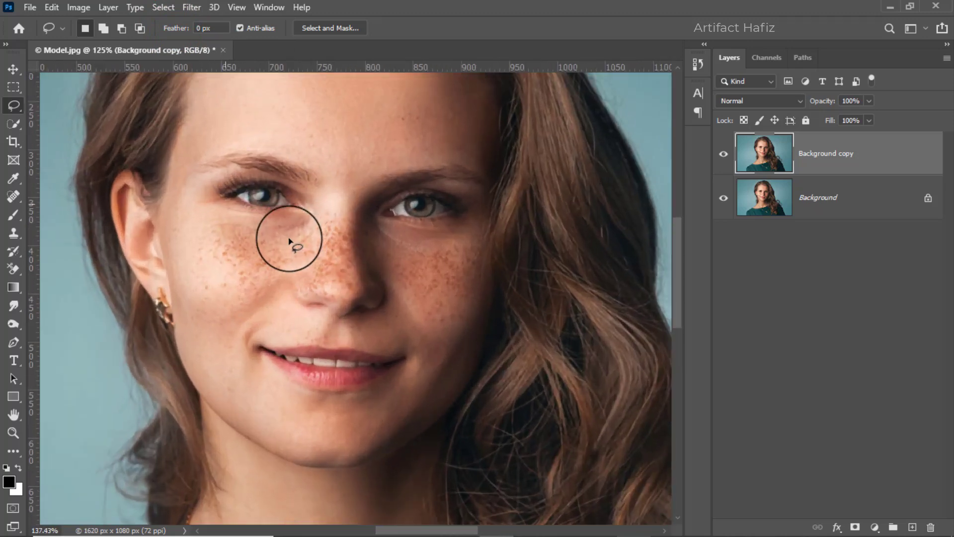
scroll(290, 242, up, 5)
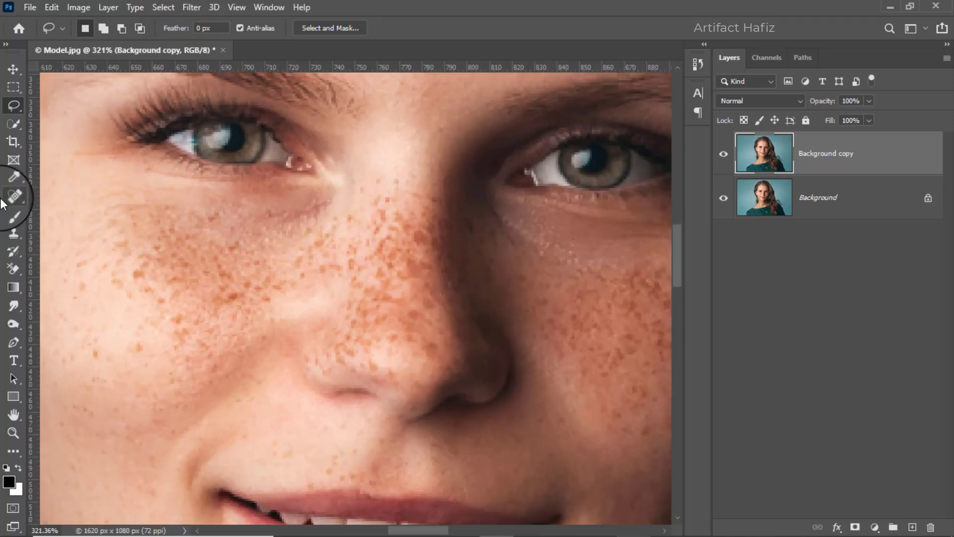
click(13, 198)
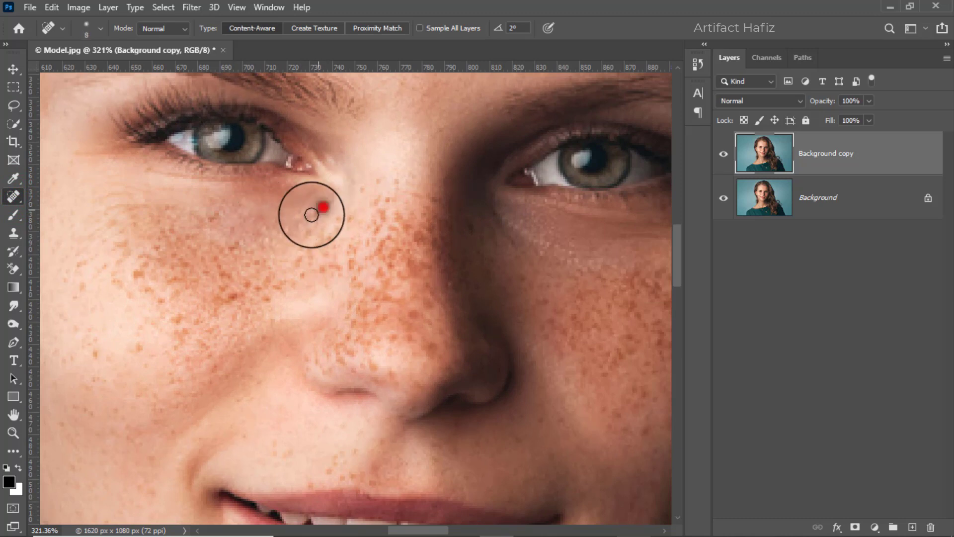
scroll(310, 237, down, 8)
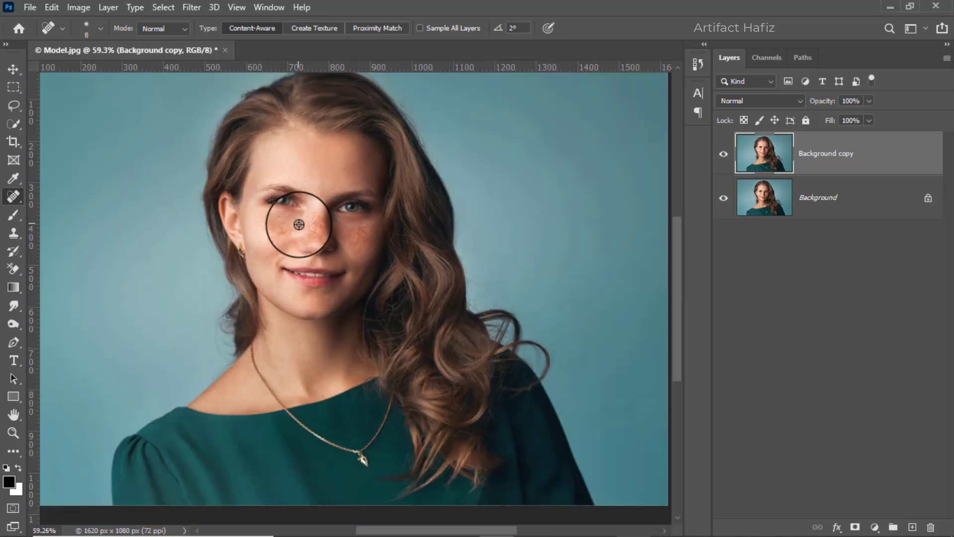
scroll(315, 255, up, 4)
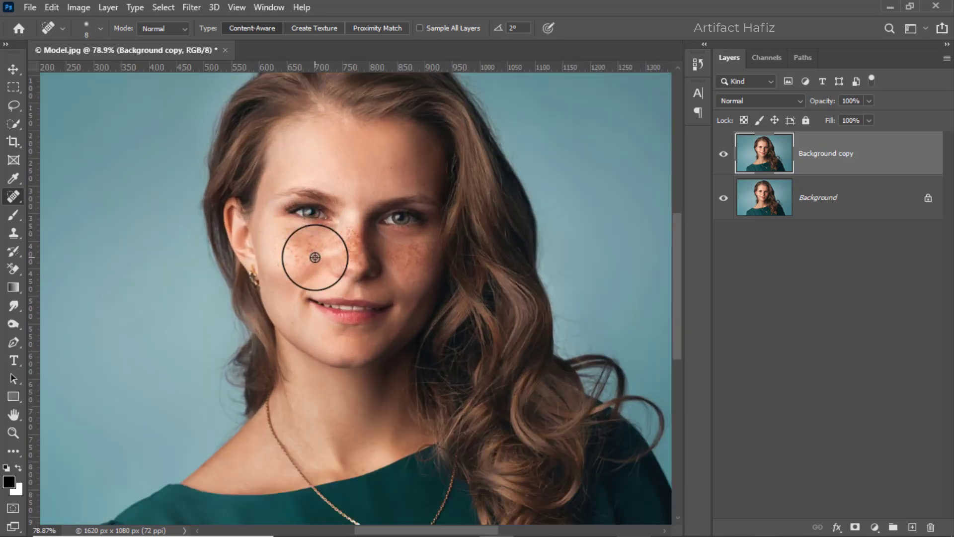
scroll(311, 235, up, 4)
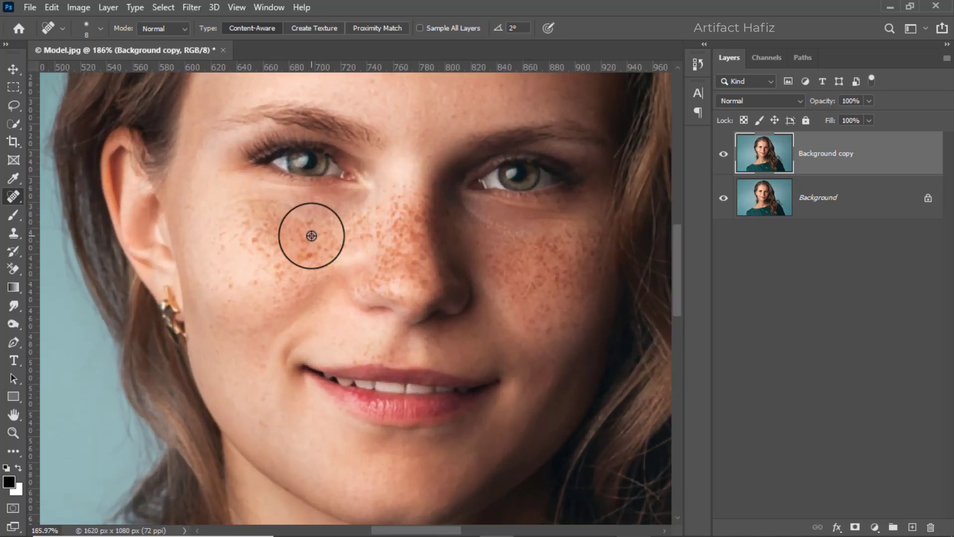
scroll(317, 226, down, 5)
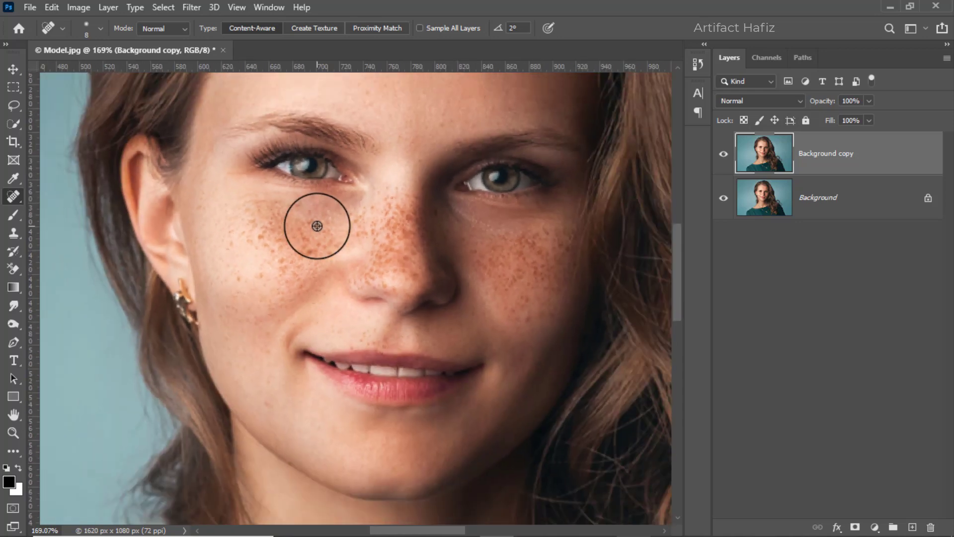
scroll(366, 232, up, 5)
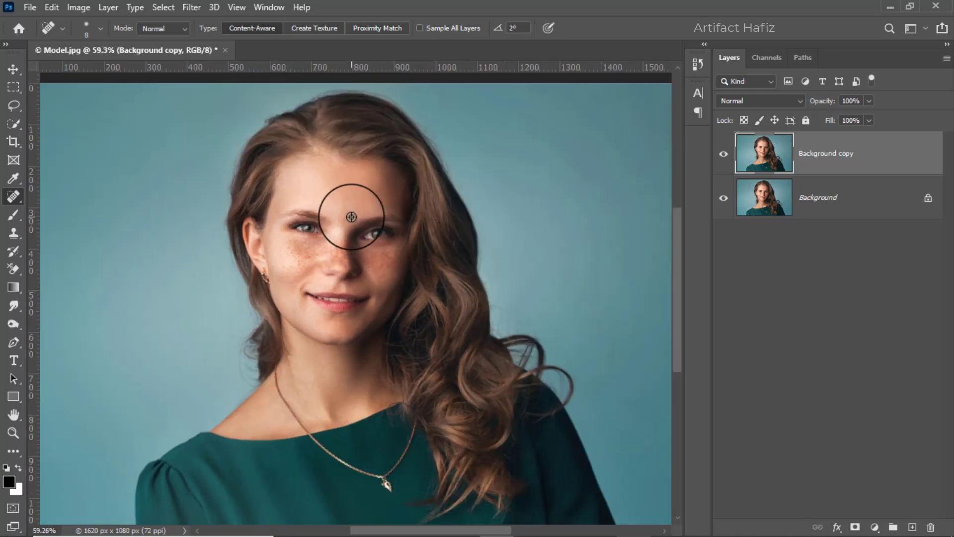
scroll(303, 217, up, 1)
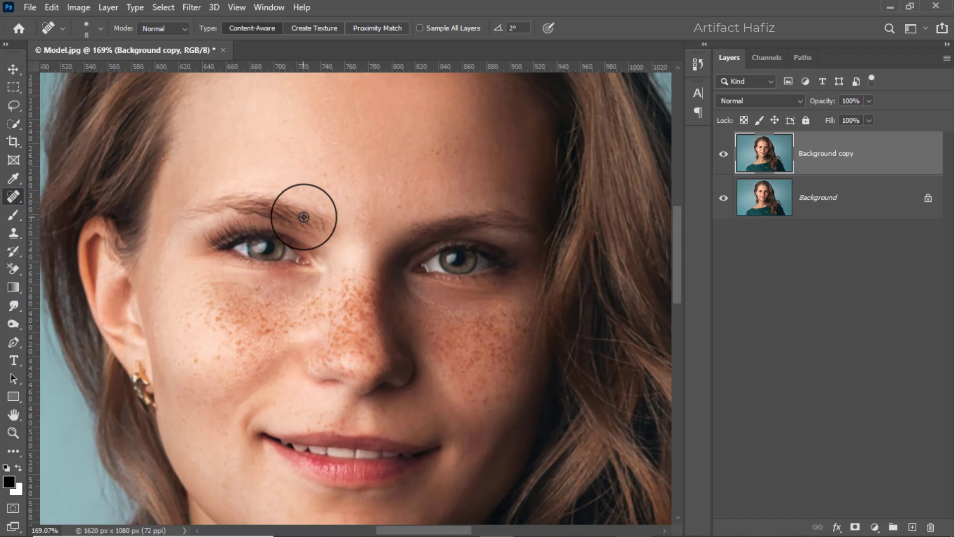
Convert the Background copy layer for smart filters.
click(833, 149)
click(191, 8)
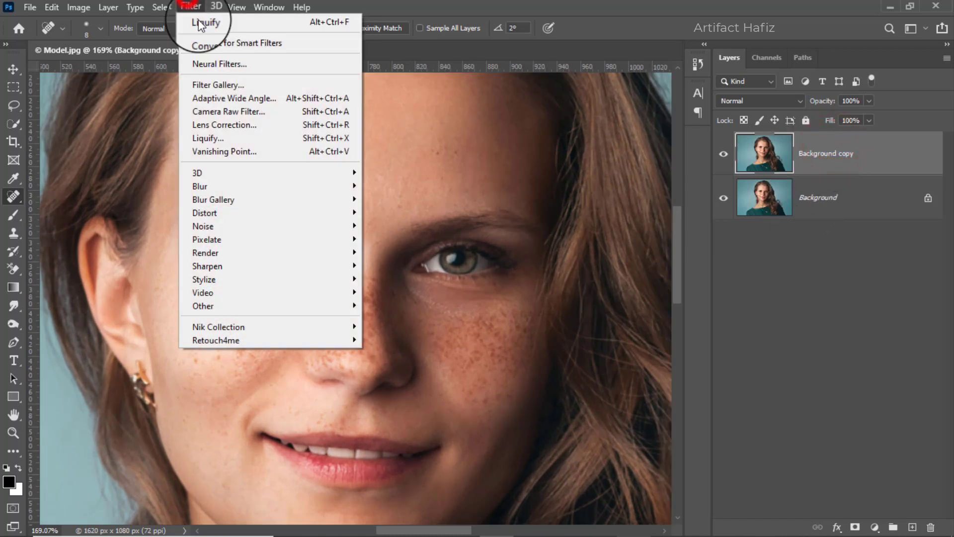
click(204, 41)
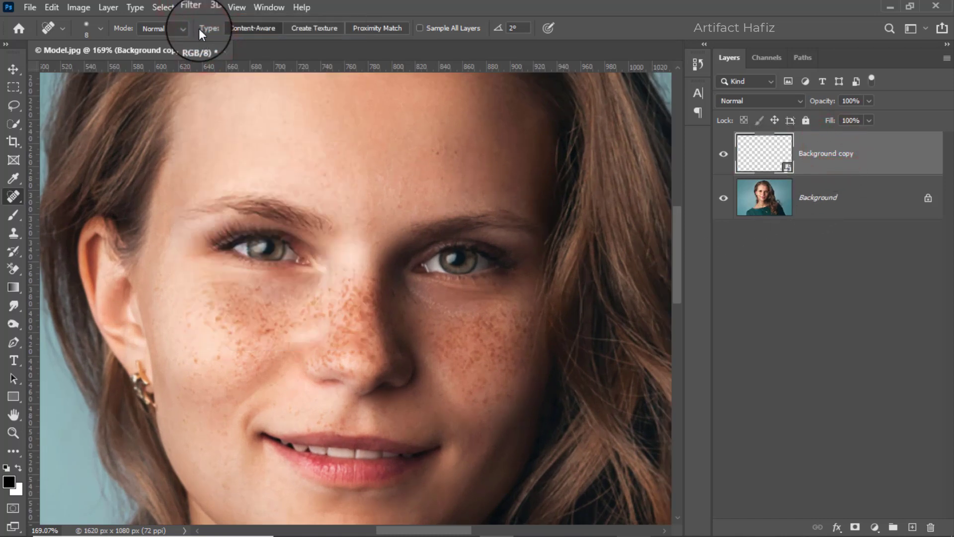
Open the Liquify filter on the Background copy layer and activate the Face tool for the eyes.
click(189, 7)
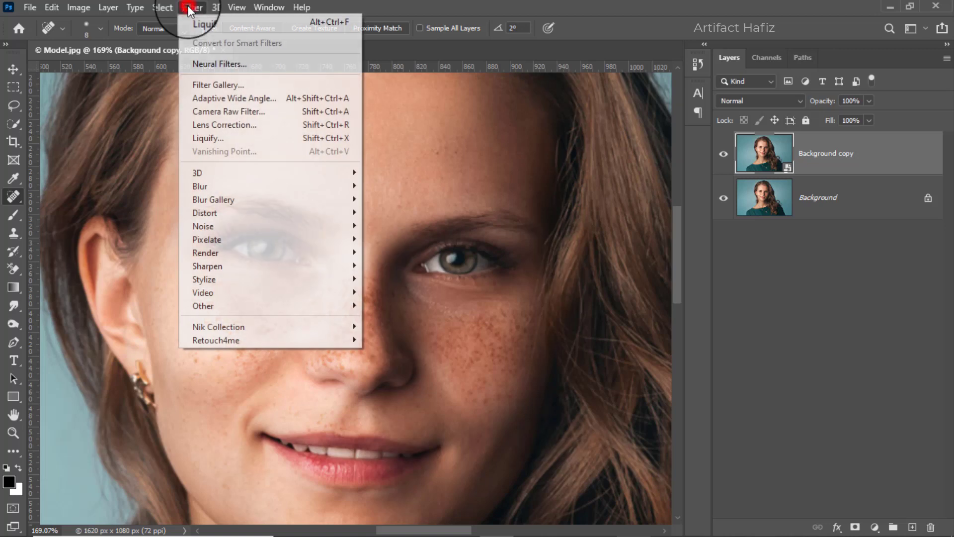
click(230, 137)
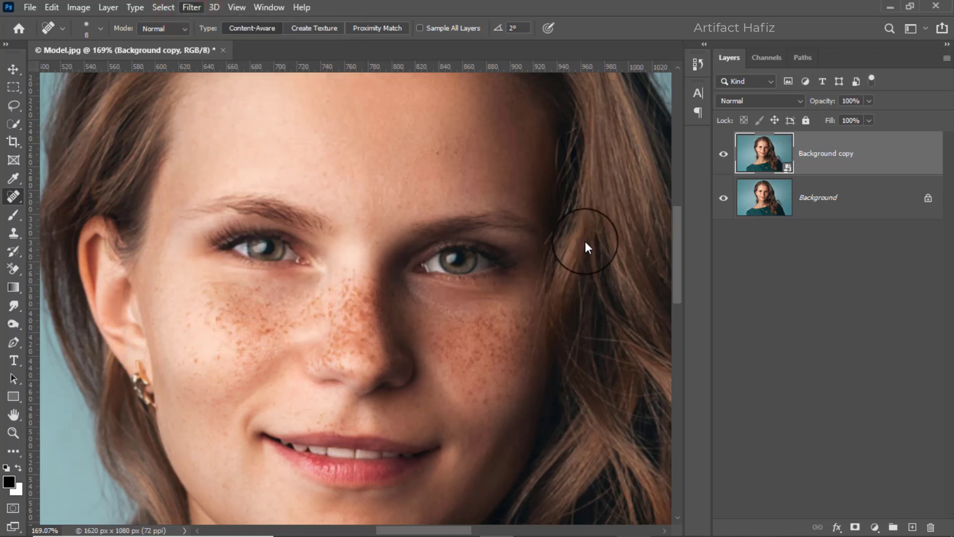
key(a)
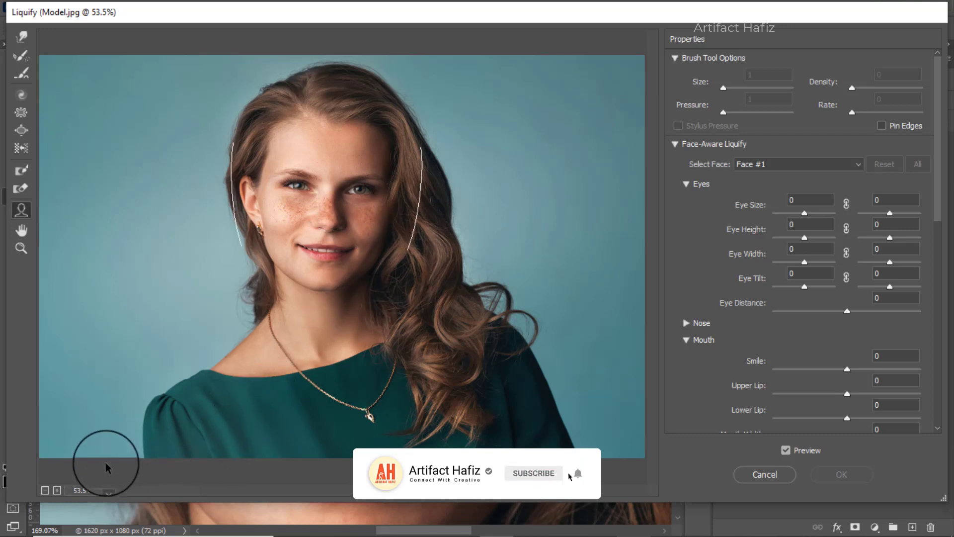
click(108, 491)
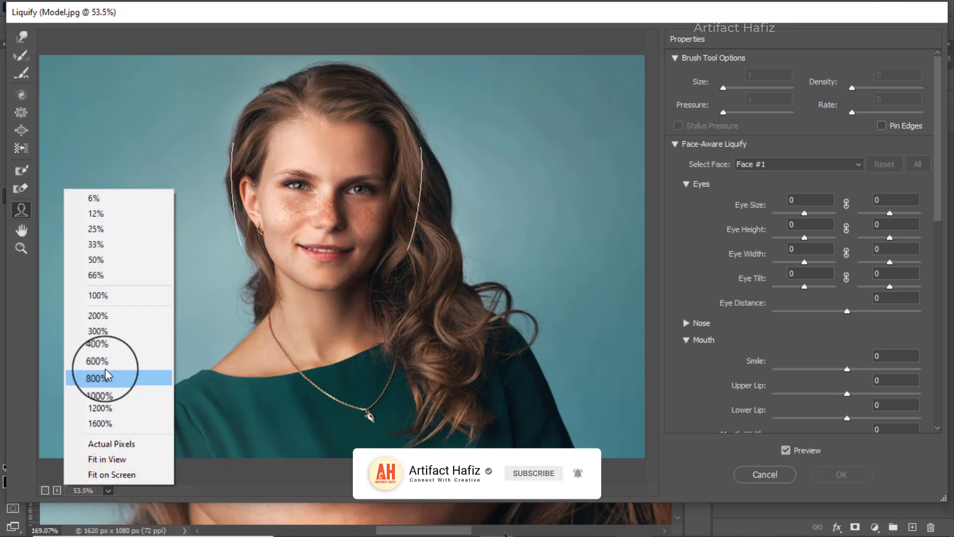
click(102, 313)
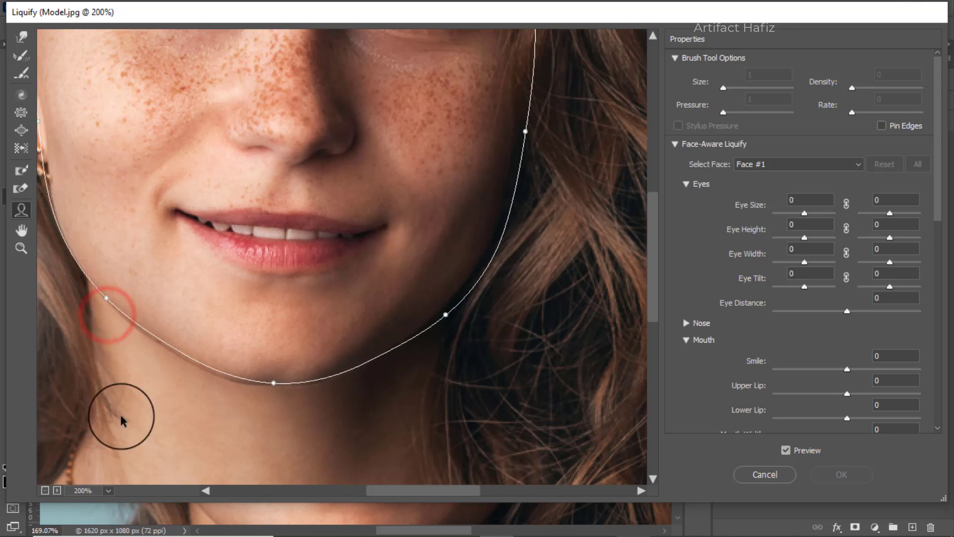
click(108, 491)
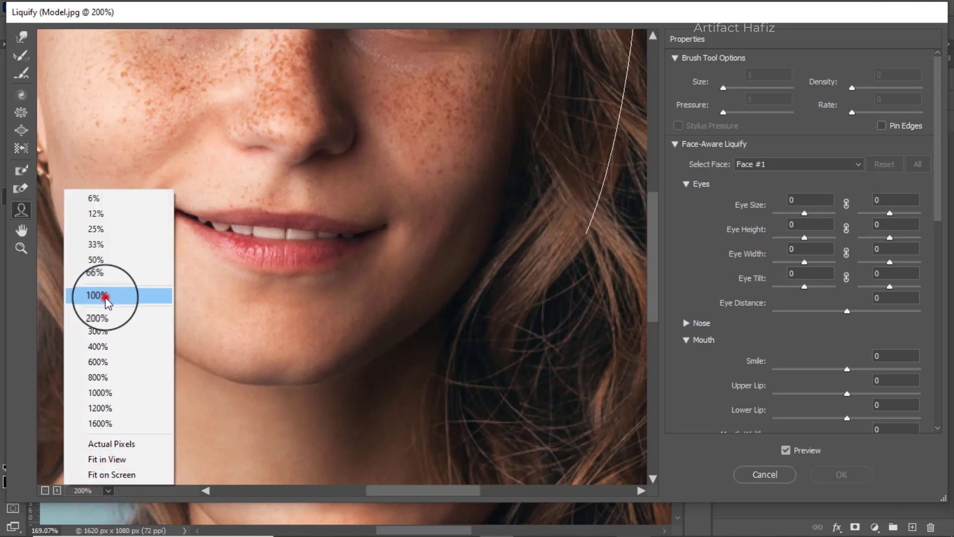
click(105, 297)
drag(276, 148, 280, 312)
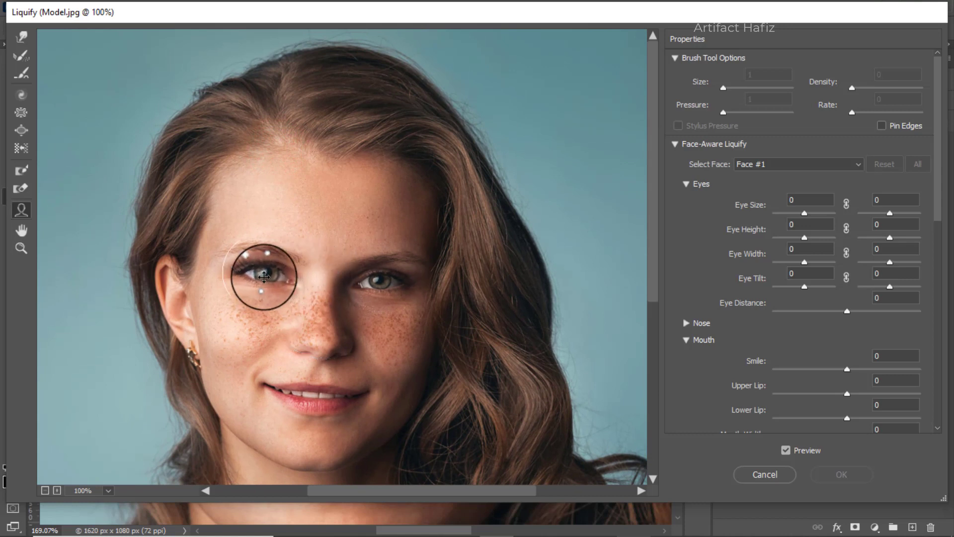
click(263, 274)
click(380, 280)
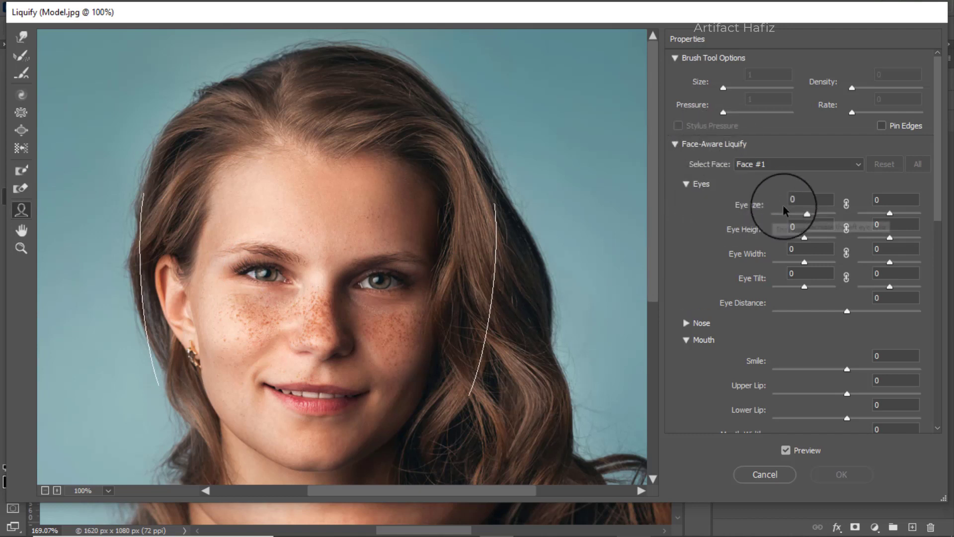
Set the eye size to 52 left and 13 right, and the eye height to 61 left and 52 right.
mouse_move(805, 214)
mouse_down()
mouse_move(843, 218)
mouse_move(820, 220)
mouse_up()
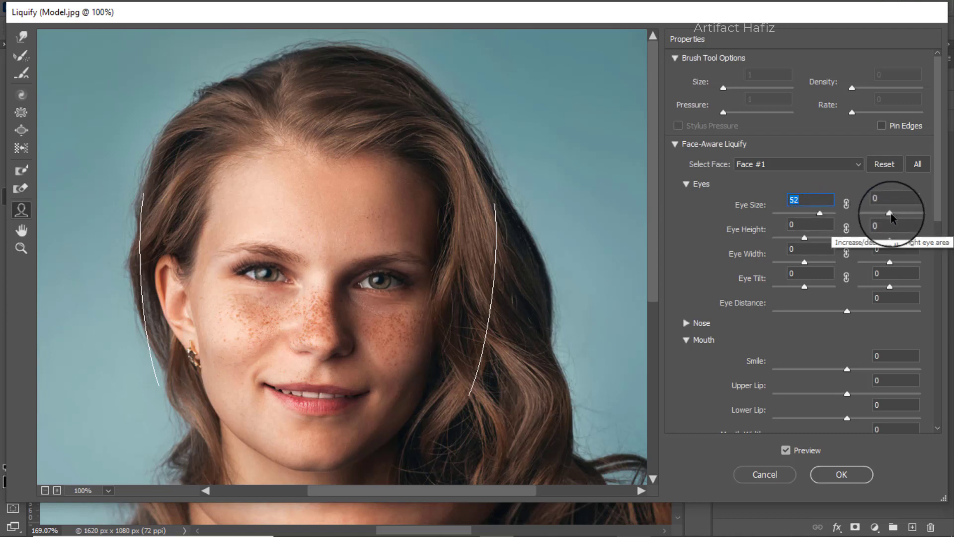
drag(889, 211, 902, 216)
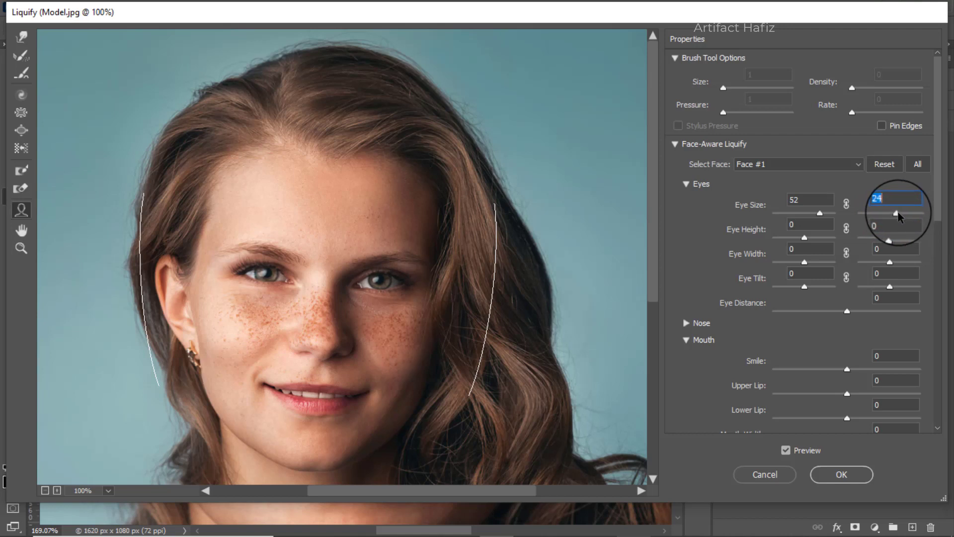
drag(897, 215, 894, 217)
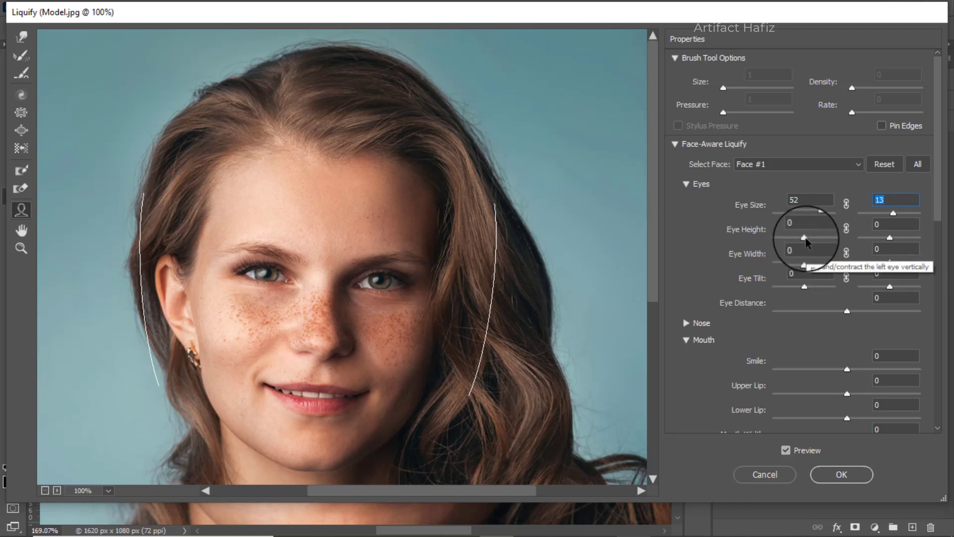
click(804, 239)
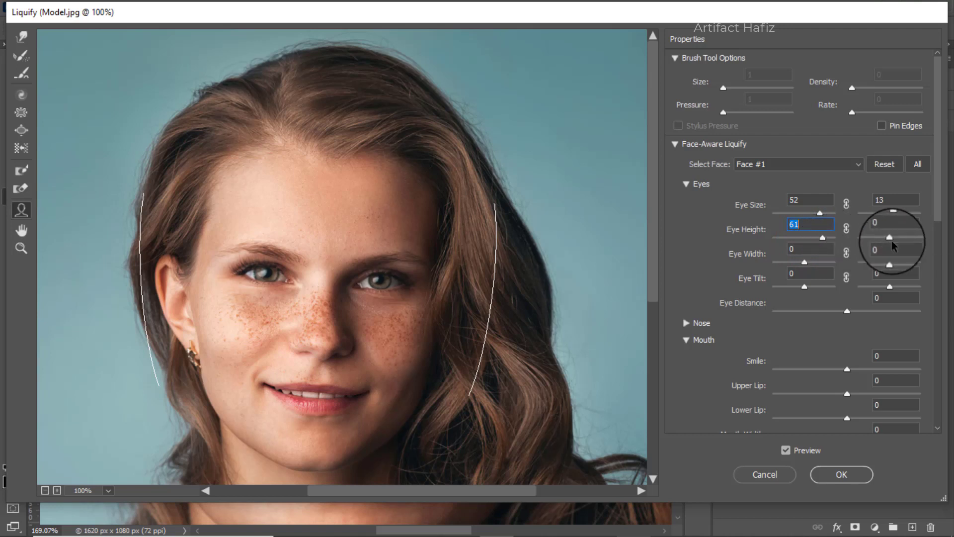
drag(890, 239, 907, 238)
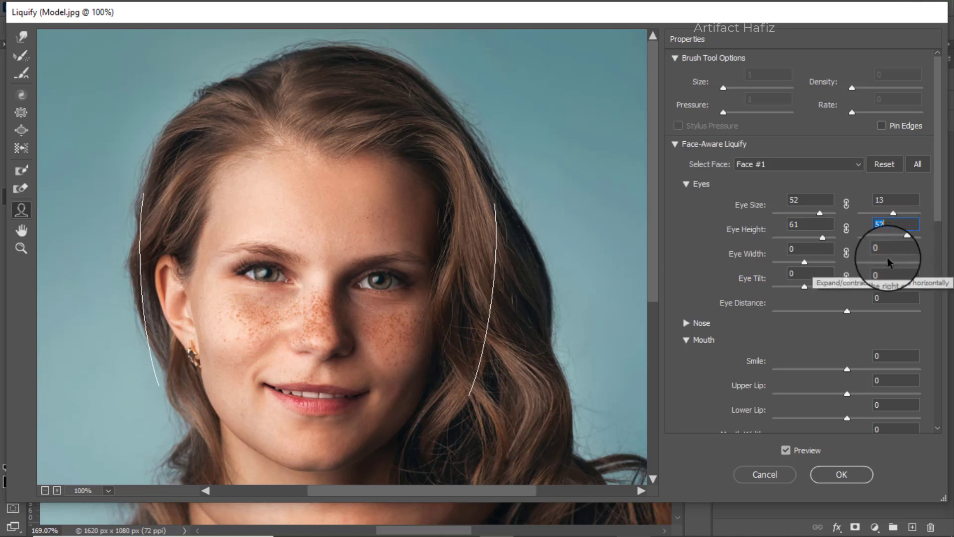
Set the eye width to -13 for the left eye and -36 for the right eye.
mouse_move(805, 263)
mouse_down()
mouse_move(861, 261)
mouse_move(761, 256)
mouse_move(794, 255)
mouse_move(804, 266)
mouse_up()
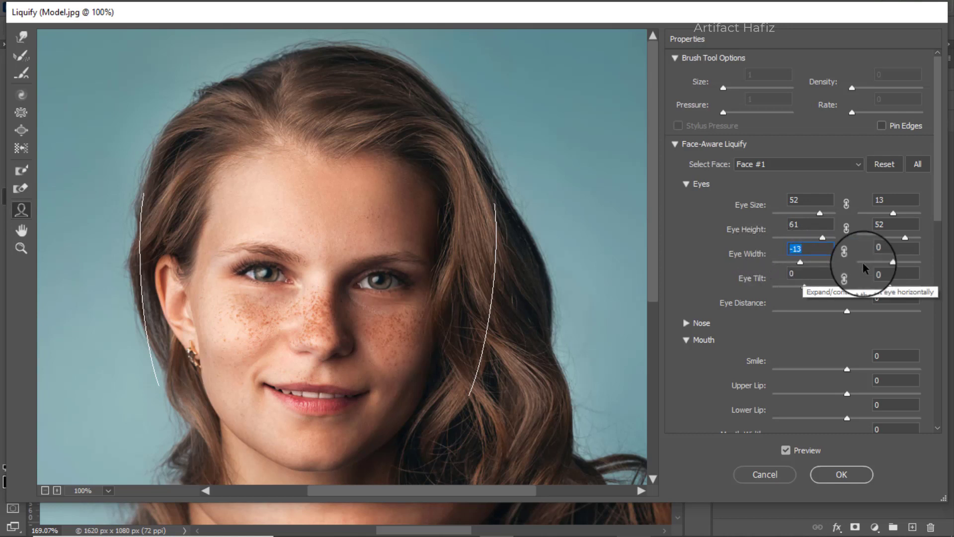
drag(889, 263, 890, 264)
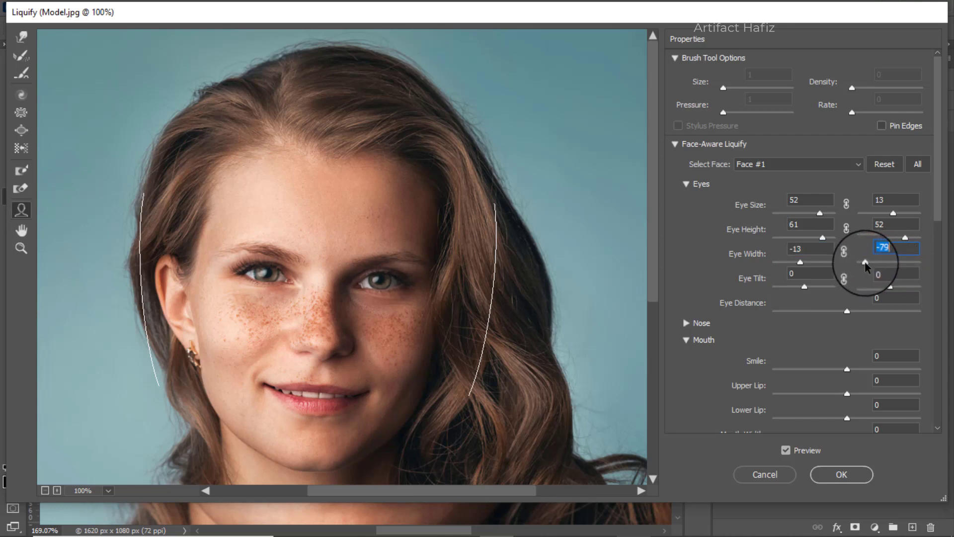
mouse_move(875, 267)
mouse_down()
mouse_move(868, 272)
mouse_move(875, 267)
mouse_up()
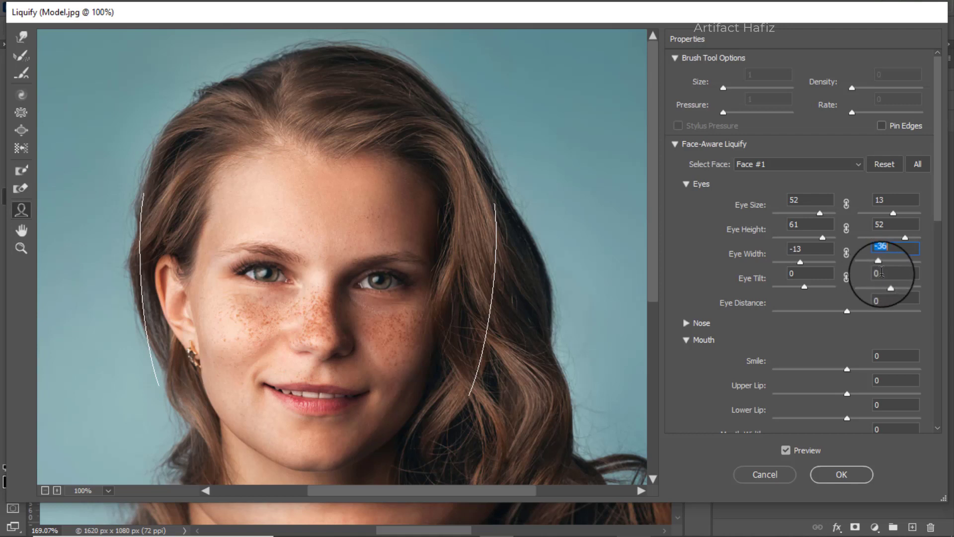
Set the eye tilt to 15 left and 17 right, and the eye distance to -4.
mouse_move(805, 285)
mouse_down()
mouse_move(859, 291)
mouse_move(767, 298)
mouse_move(751, 312)
mouse_move(809, 311)
mouse_move(810, 287)
mouse_move(816, 292)
mouse_up()
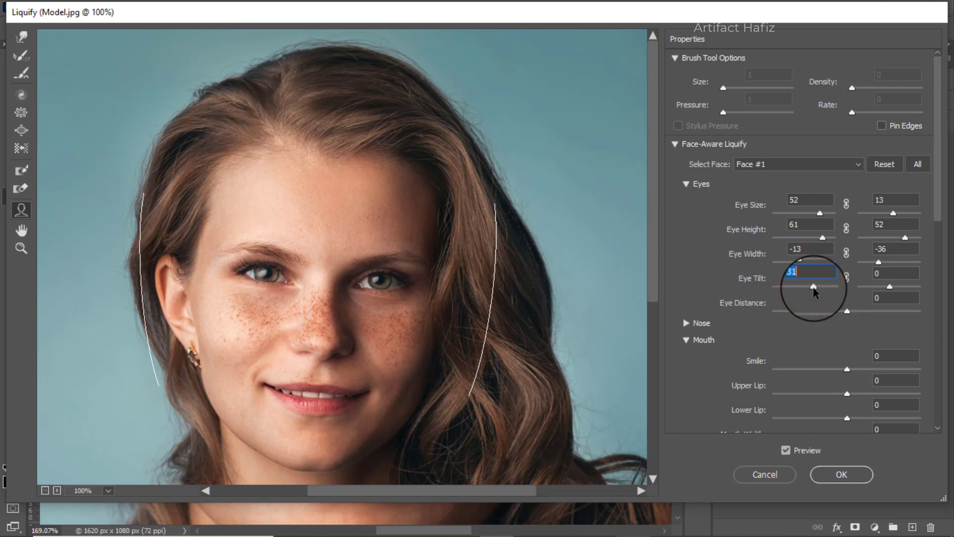
drag(890, 287, 898, 290)
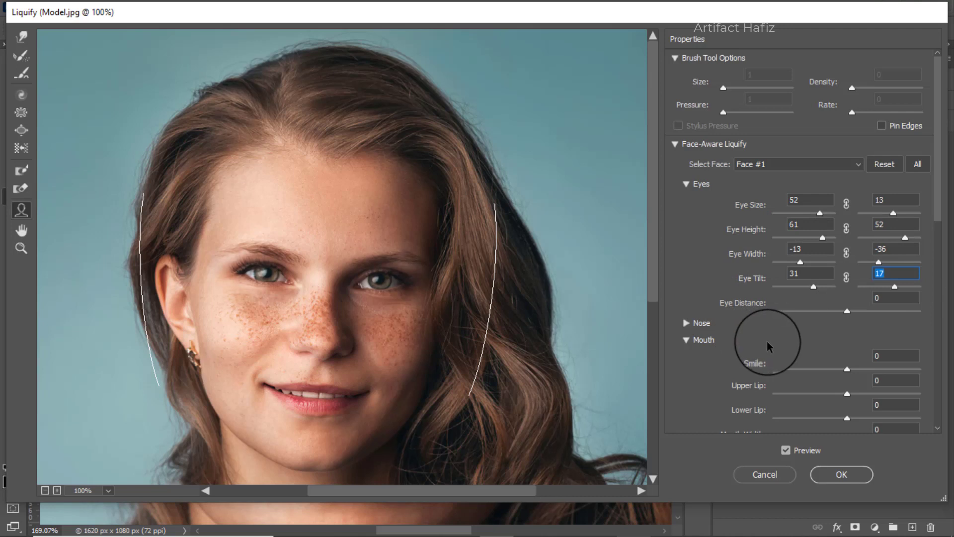
mouse_move(846, 310)
mouse_down()
mouse_move(891, 314)
mouse_move(771, 311)
mouse_move(792, 315)
mouse_move(769, 320)
mouse_move(870, 325)
mouse_move(840, 328)
mouse_up()
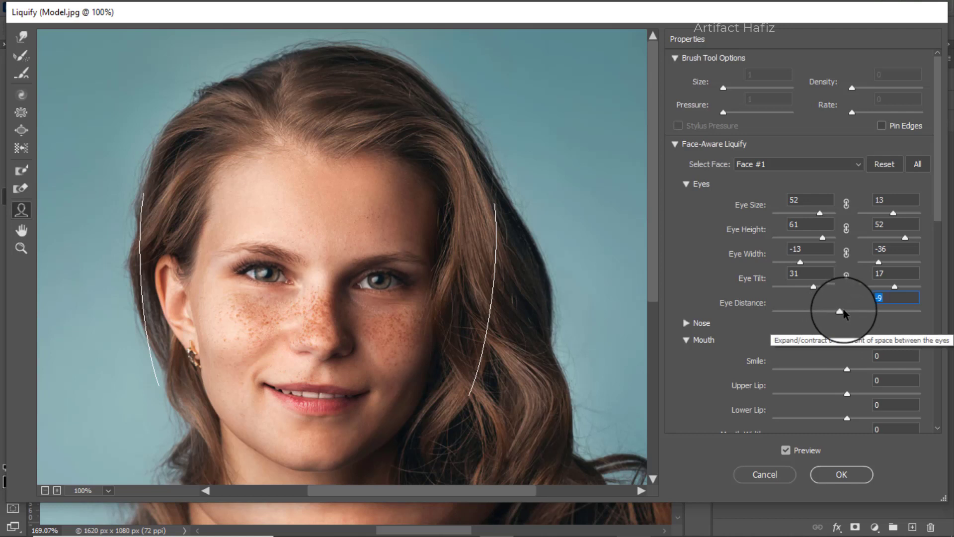
click(840, 315)
drag(840, 314, 841, 311)
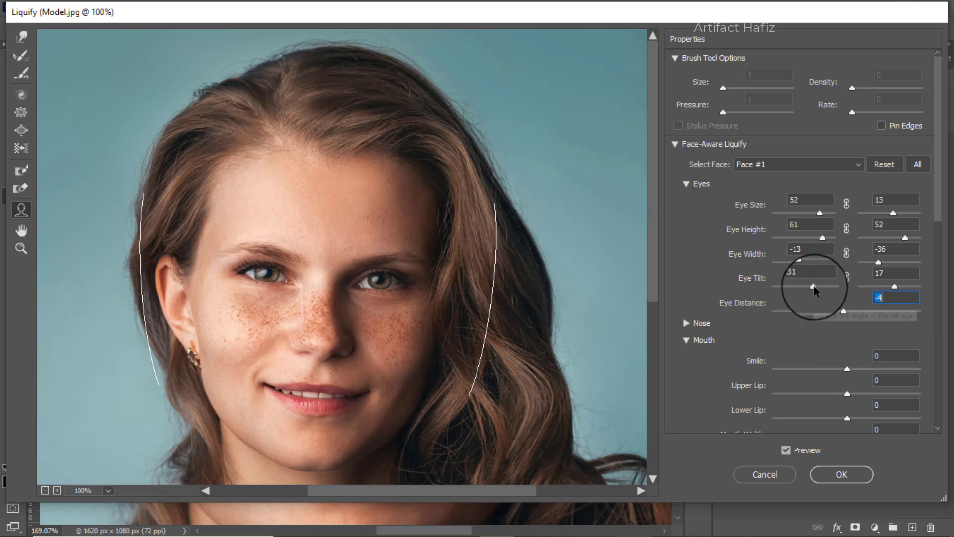
drag(814, 290, 809, 292)
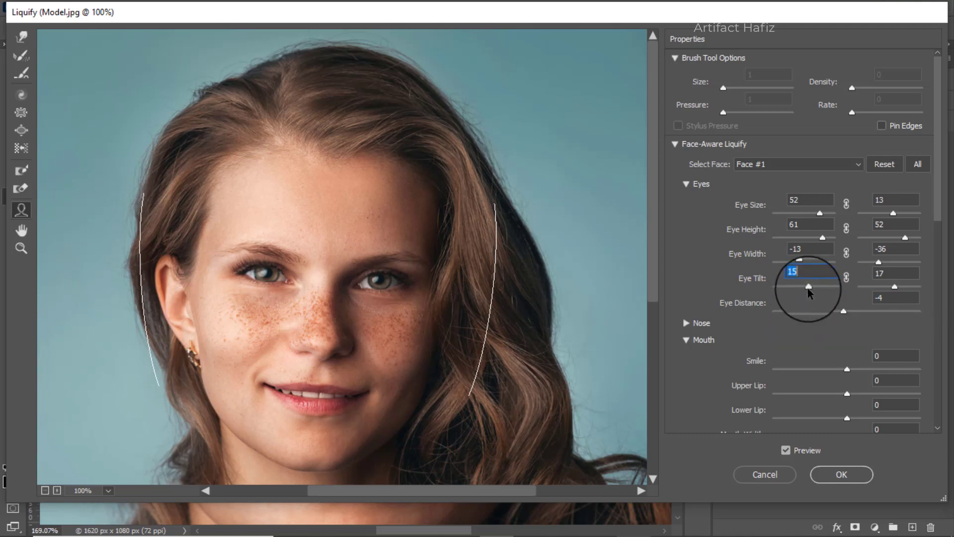
Set the left eye's tilt to 22 and apply the Liquify filter.
drag(808, 293, 812, 291)
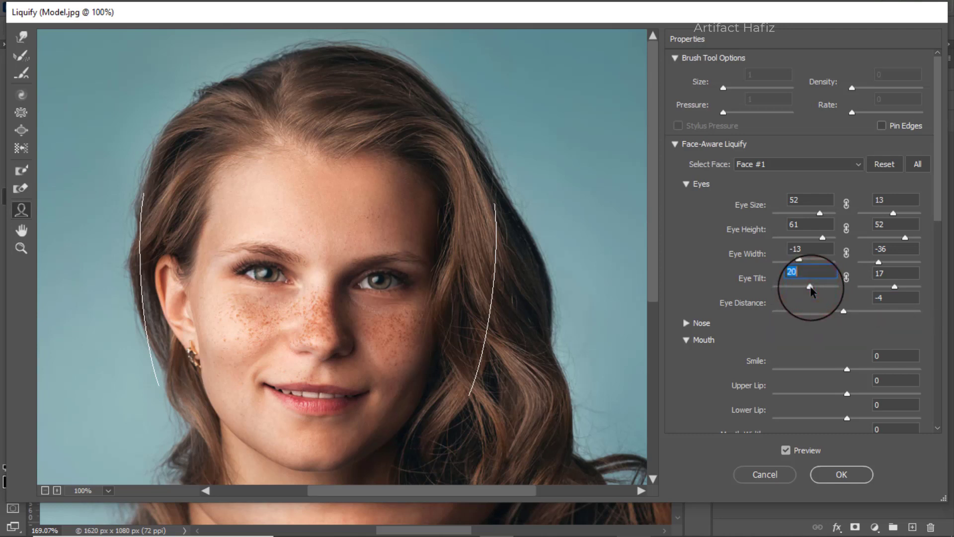
drag(811, 291, 811, 293)
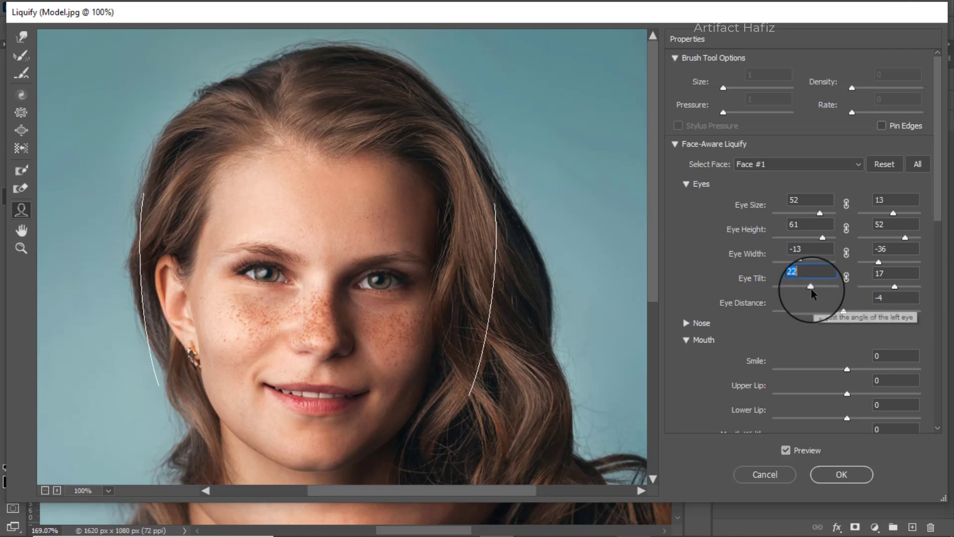
click(822, 475)
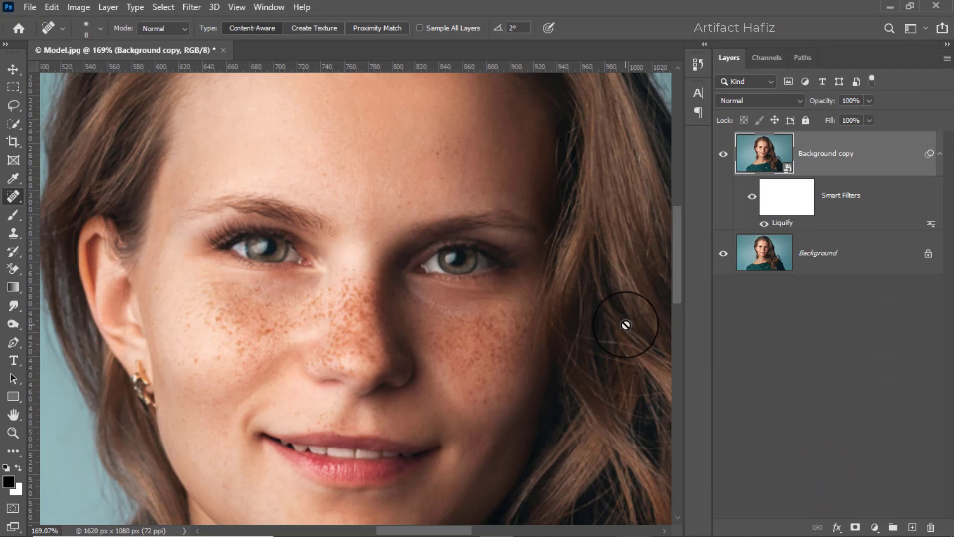
Compare the portrait with and without the retouched Background copy layer.
scroll(488, 305, down, 6)
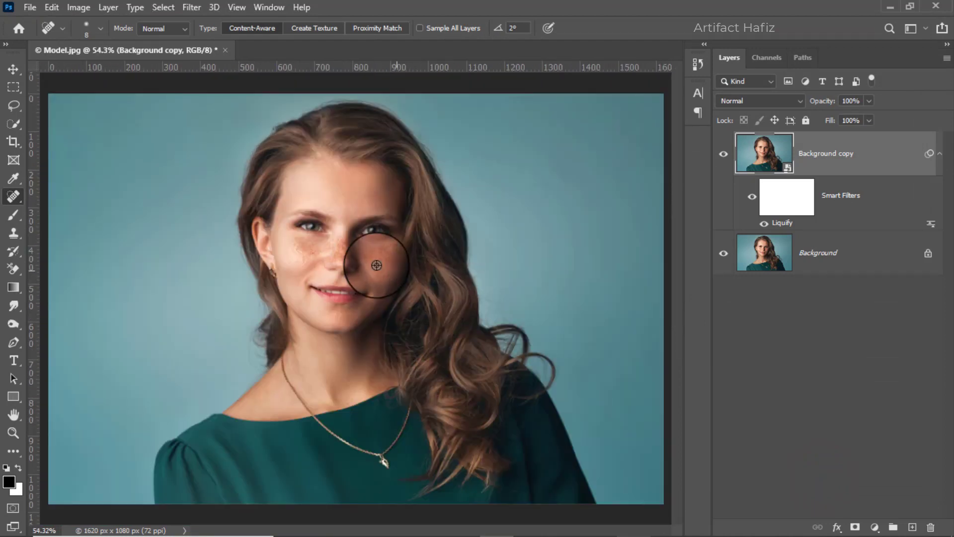
scroll(395, 217, up, 2)
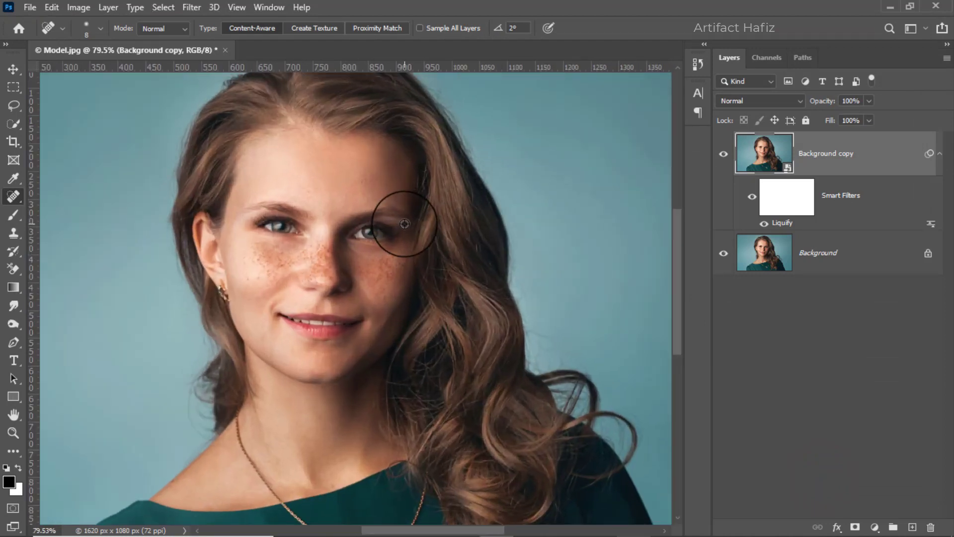
scroll(408, 224, down, 1)
click(723, 154)
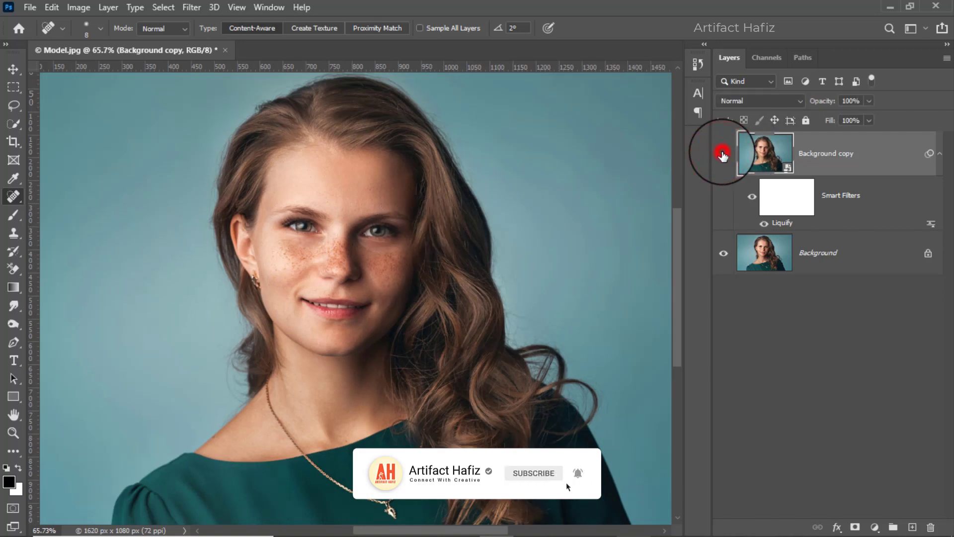
click(722, 154)
click(722, 154)
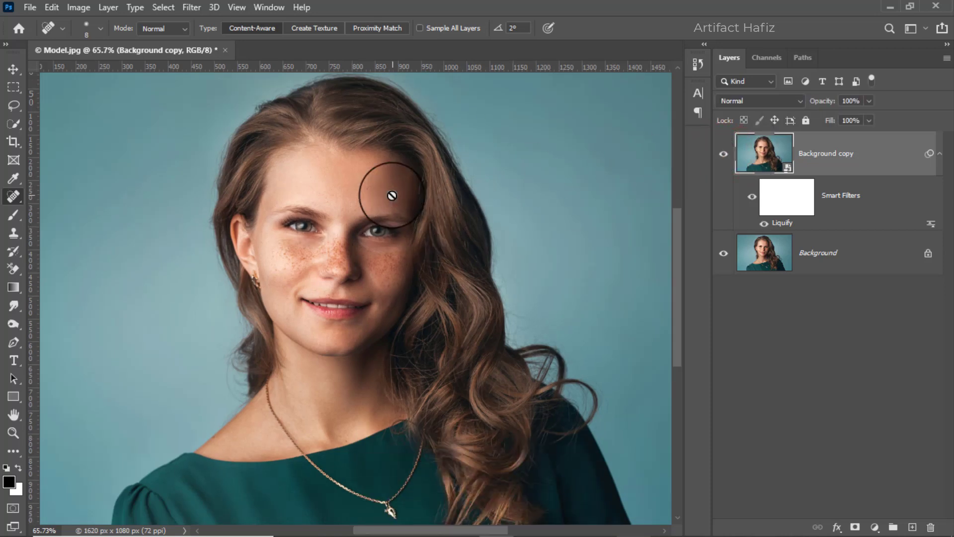
drag(392, 195, 387, 262)
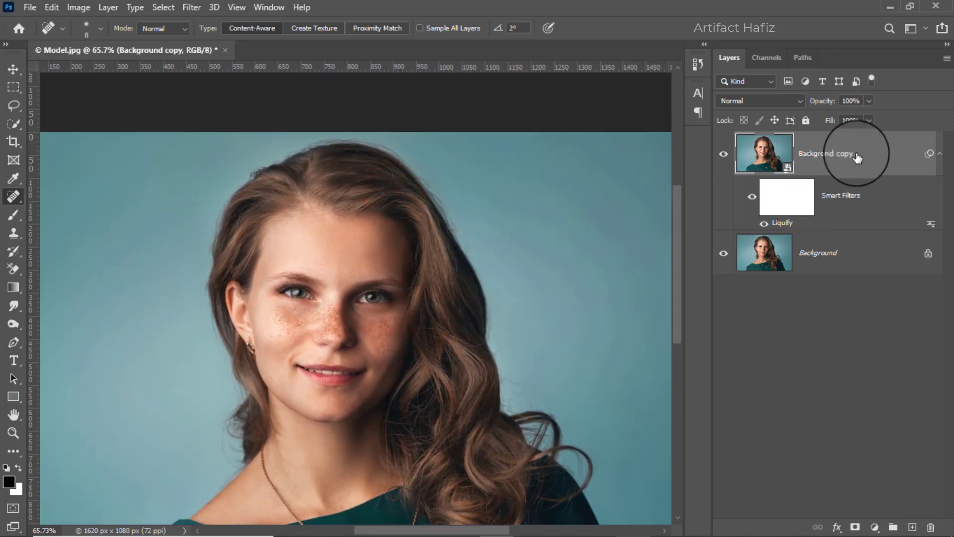
Add a Brightness/Contrast adjustment layer above Background copy with brightness set to 150.
click(855, 154)
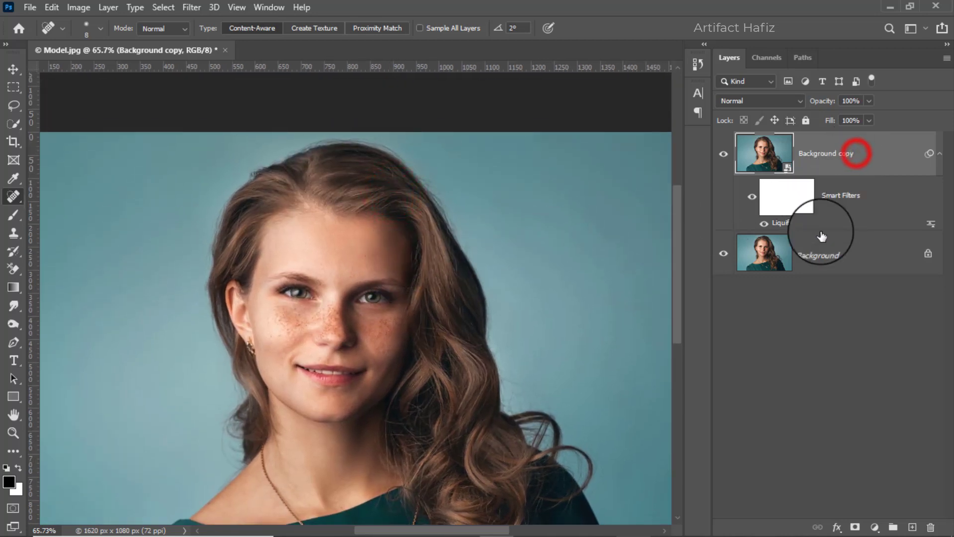
click(874, 526)
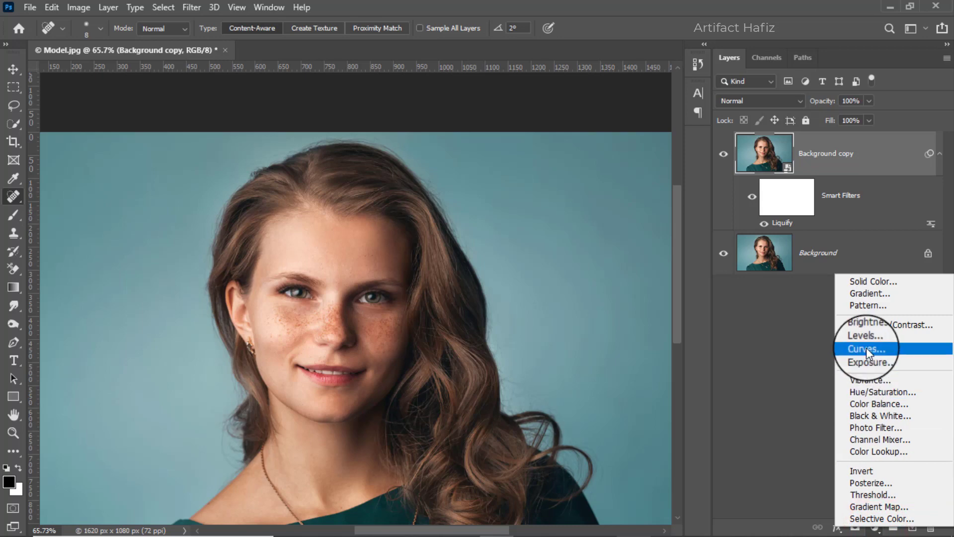
click(868, 324)
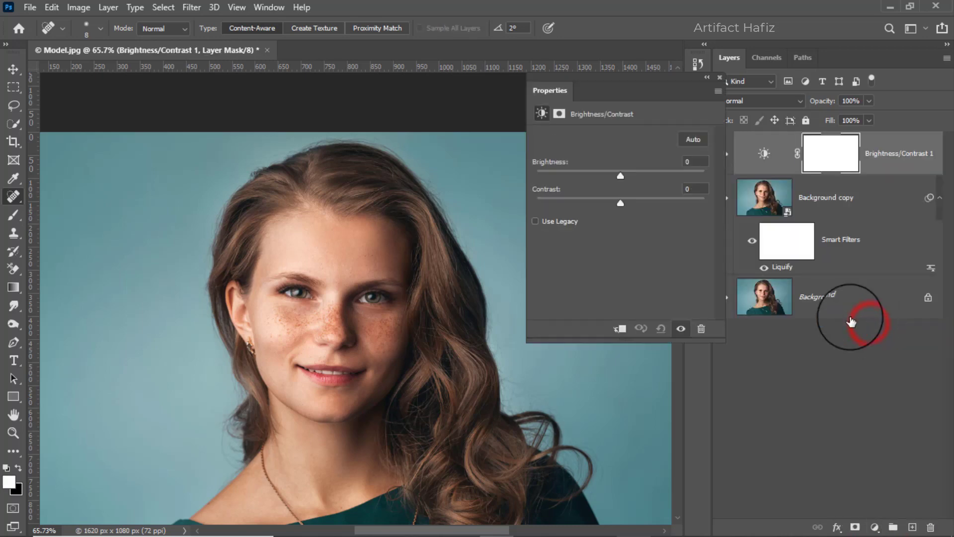
drag(620, 175, 713, 175)
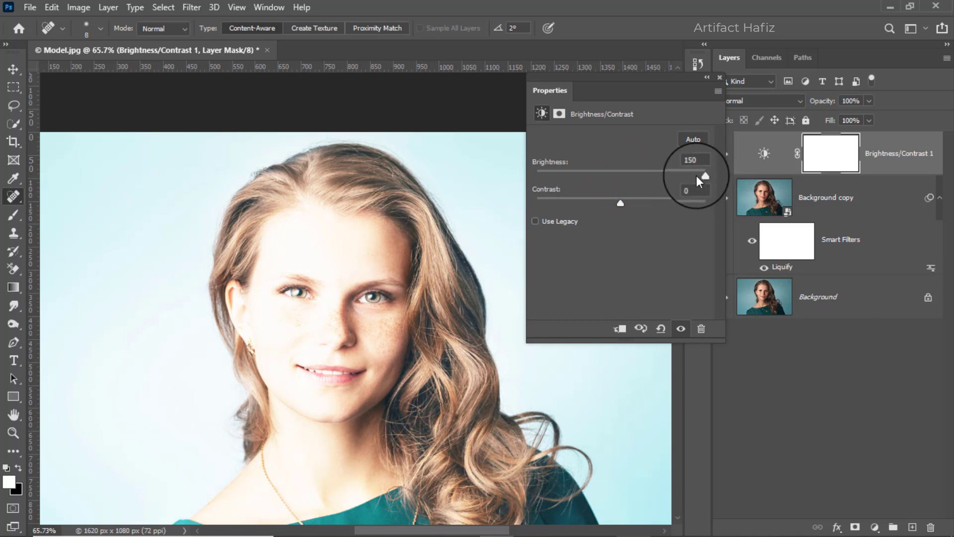
click(719, 77)
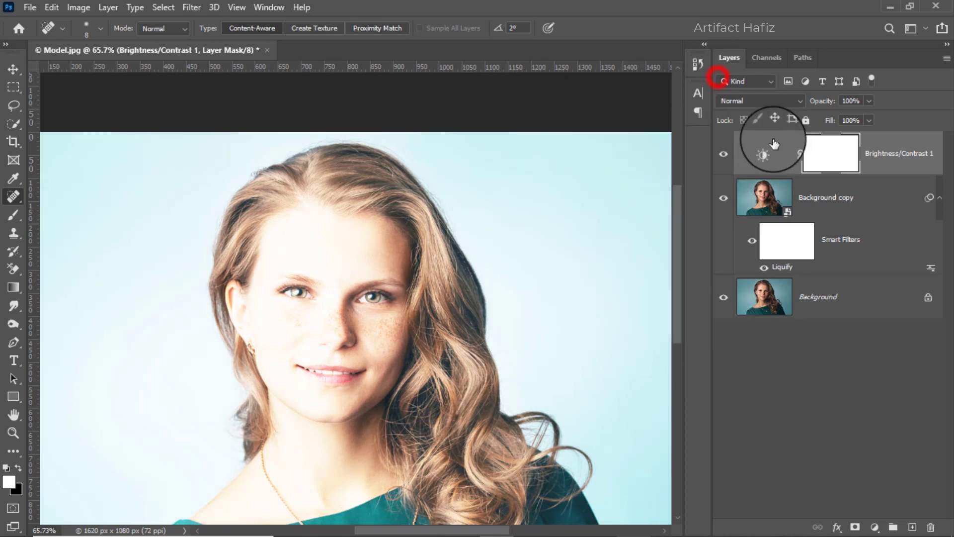
Invert the Brightness/Contrast layer's mask to black.
click(821, 146)
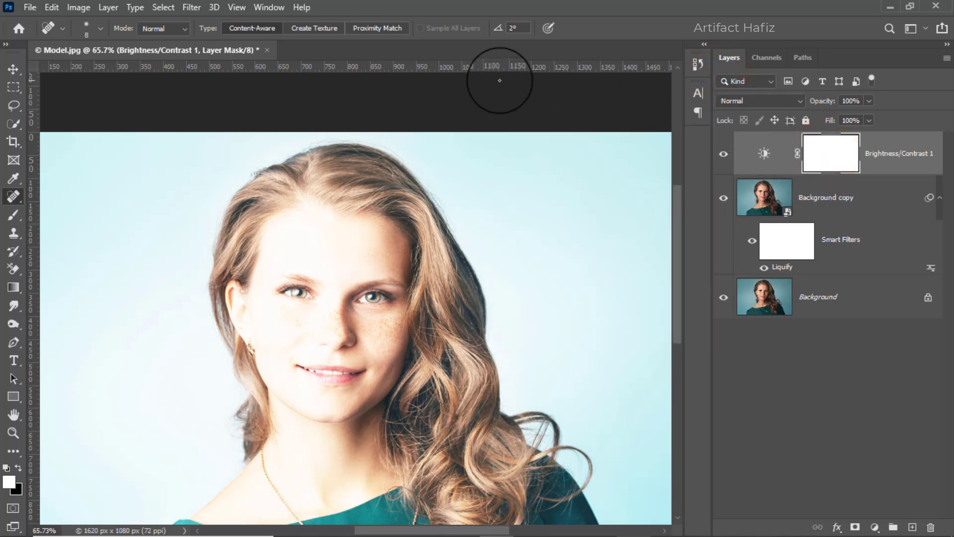
click(78, 7)
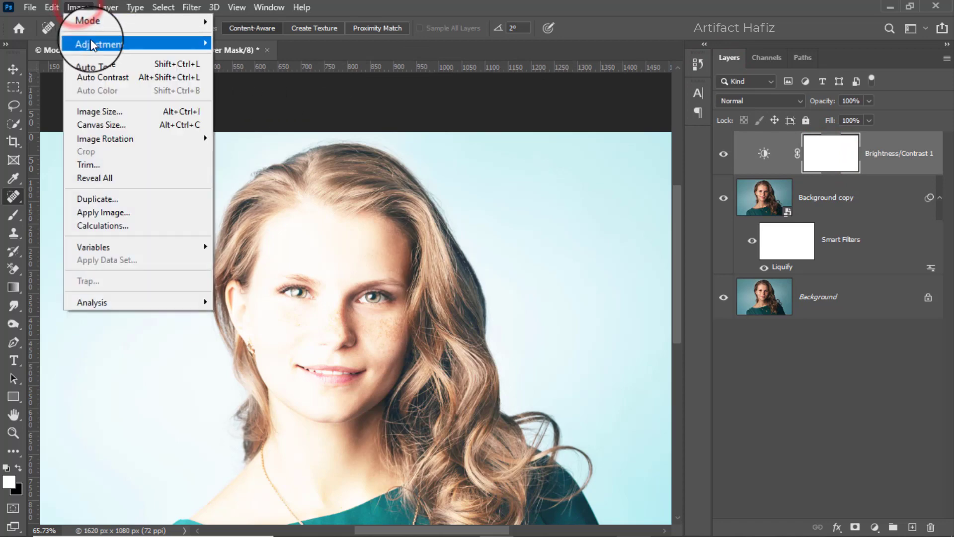
mouse_move(90, 43)
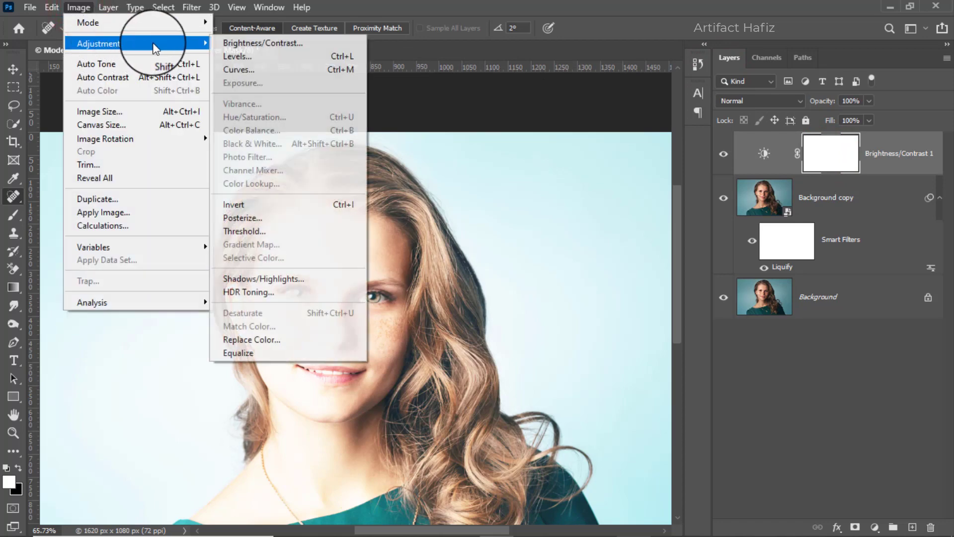
click(256, 208)
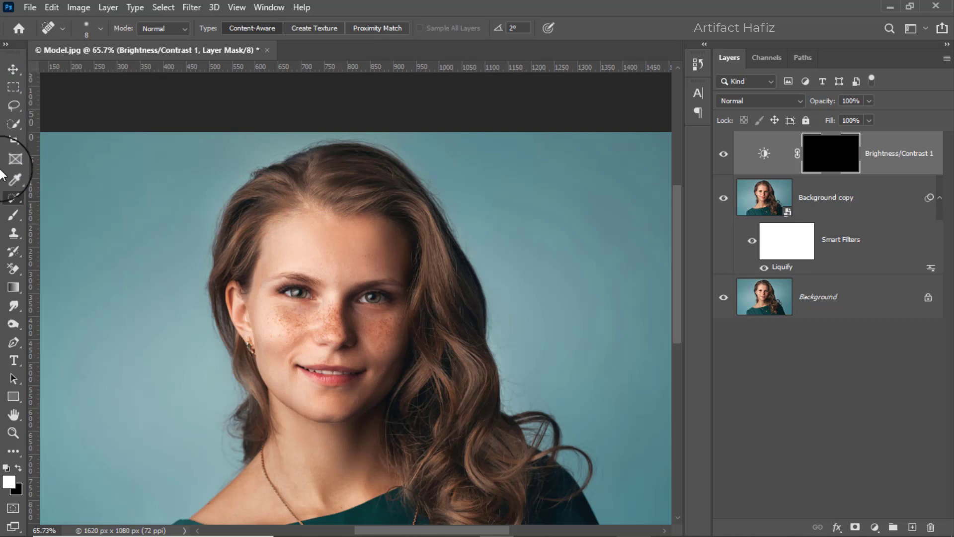
Set up a Soft Round brush at 12% opacity with white as the foreground color.
click(14, 216)
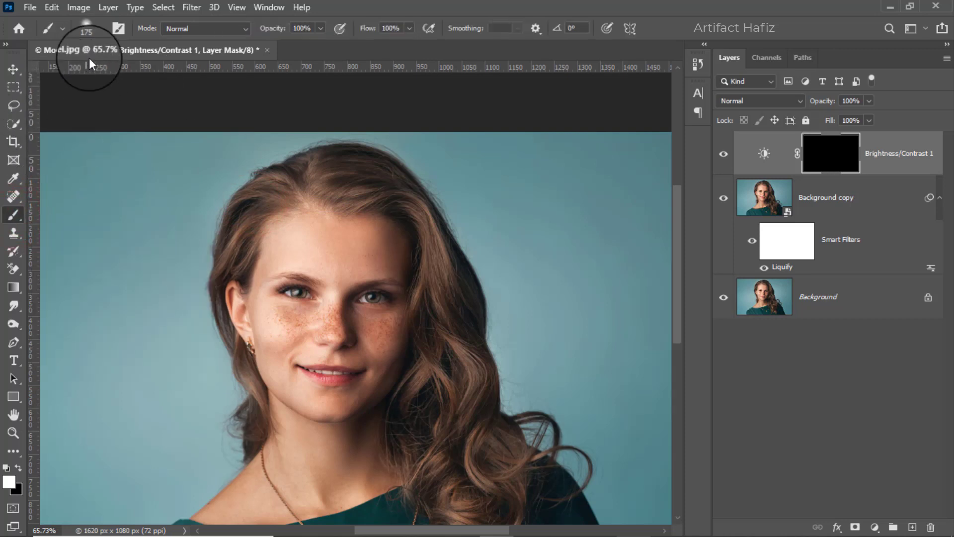
click(86, 27)
click(59, 204)
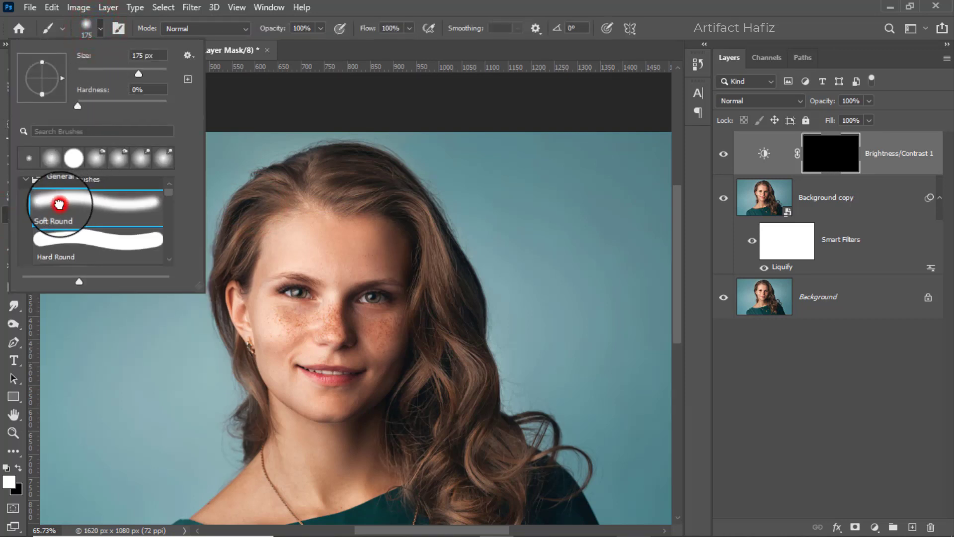
click(318, 28)
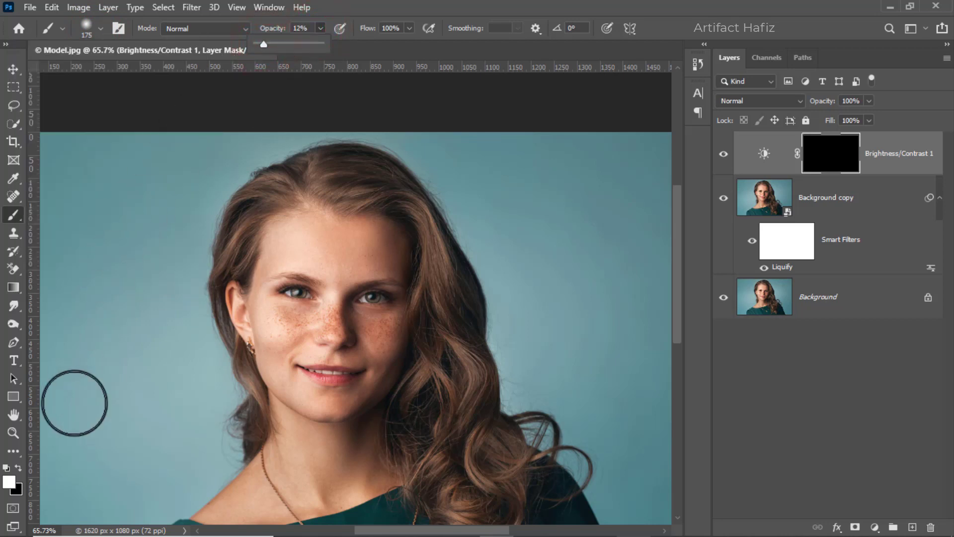
click(22, 466)
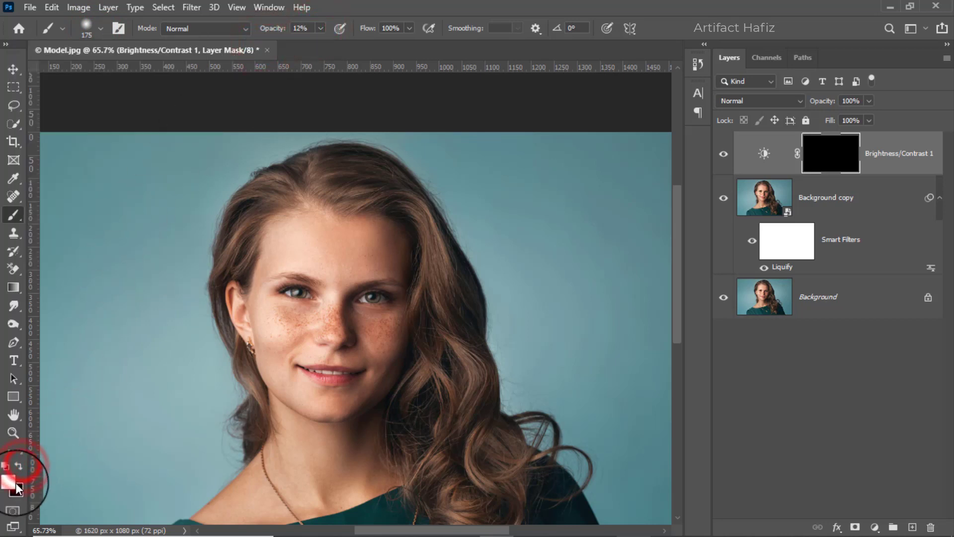
Shrink the brush to 4 px and paint white on the mask over the iris of the eye on the image's left side.
scroll(295, 292, up, 3)
scroll(304, 282, up, 6)
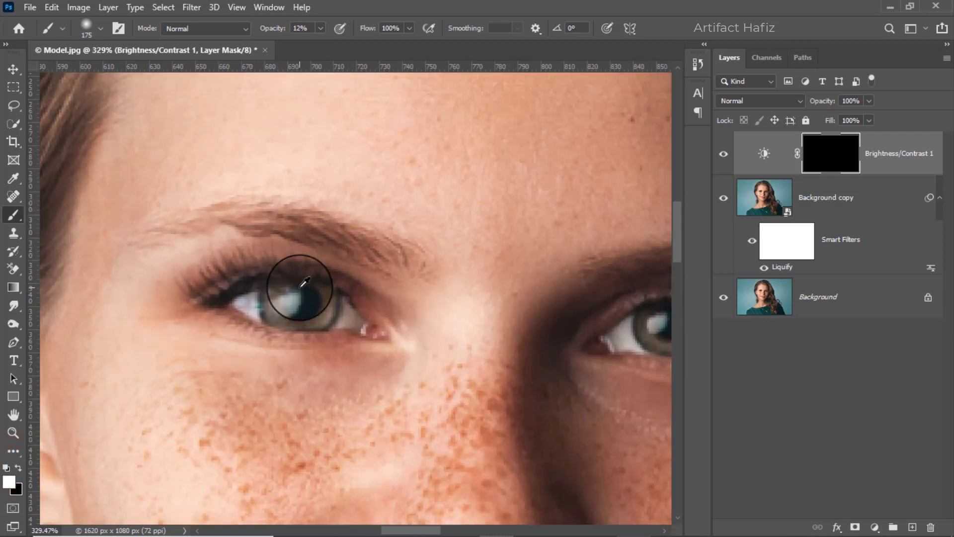
key(bracketleft)
key(bracketleft)
key(bracketleft)
key(bracketleft)
key(bracketleft)
key(bracketleft)
key(bracketleft)
key(bracketleft)
key(bracketleft)
key(bracketleft)
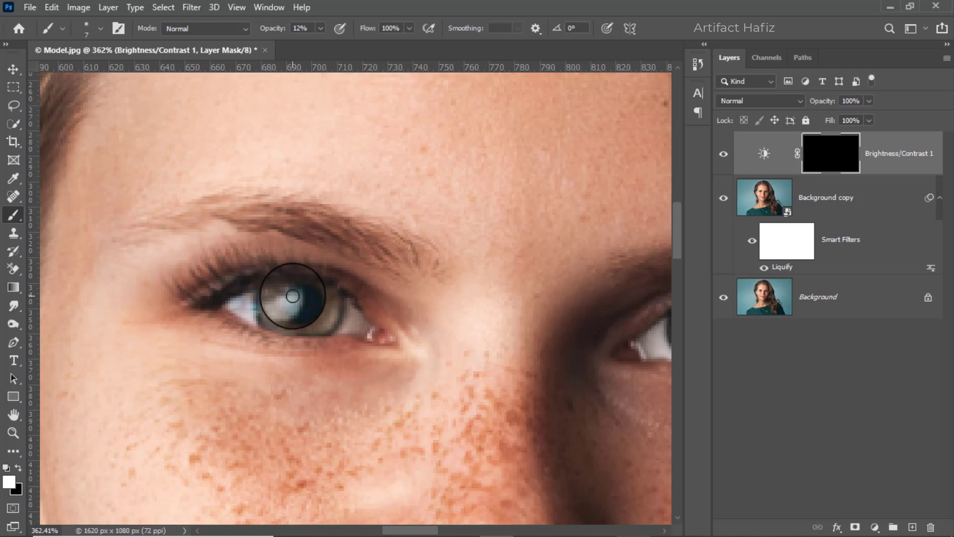
mouse_move(298, 298)
mouse_down()
mouse_move(283, 305)
mouse_move(282, 290)
mouse_up()
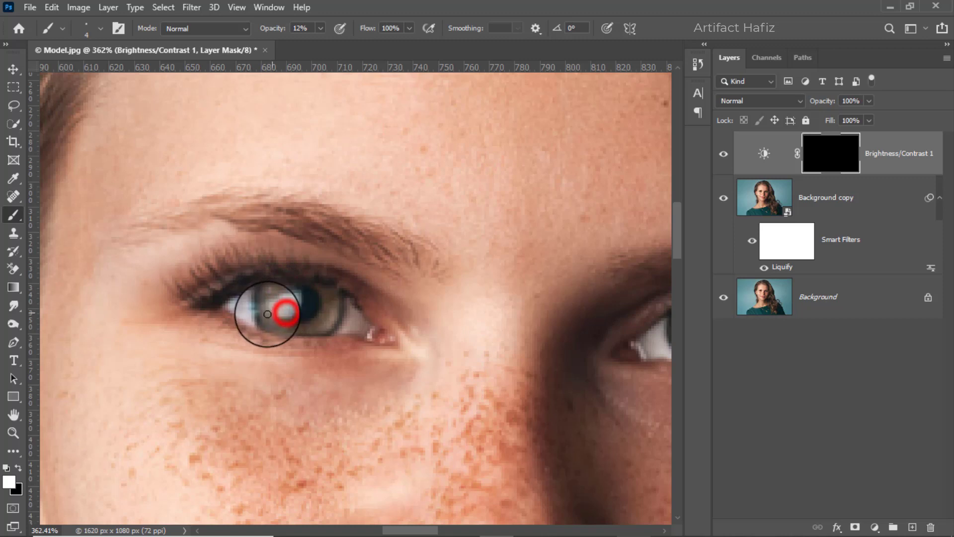
drag(263, 322, 286, 321)
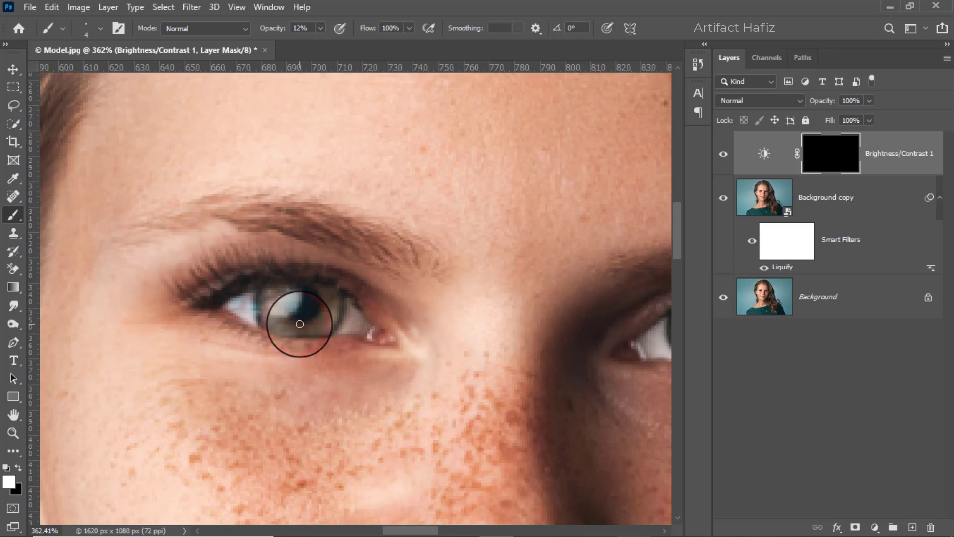
drag(300, 323, 297, 335)
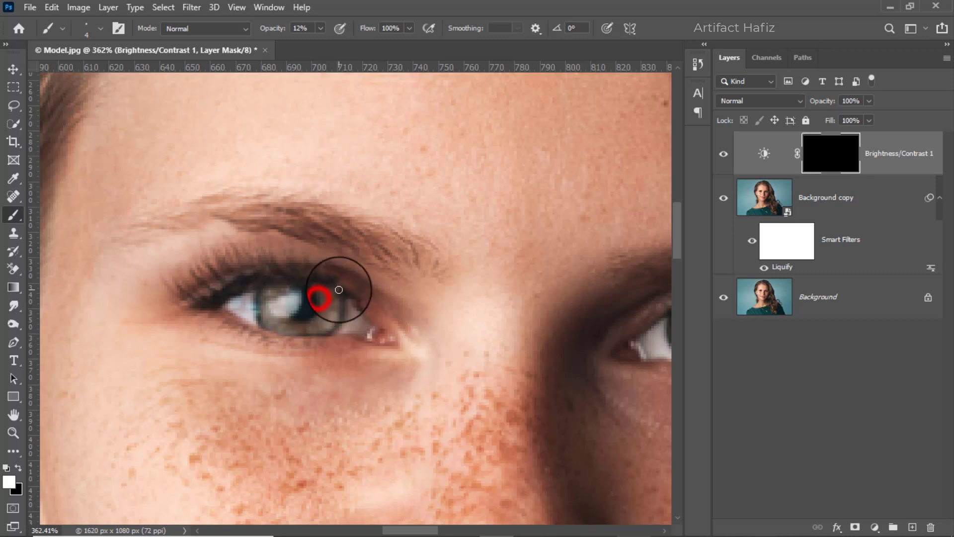
drag(314, 292, 322, 284)
click(308, 282)
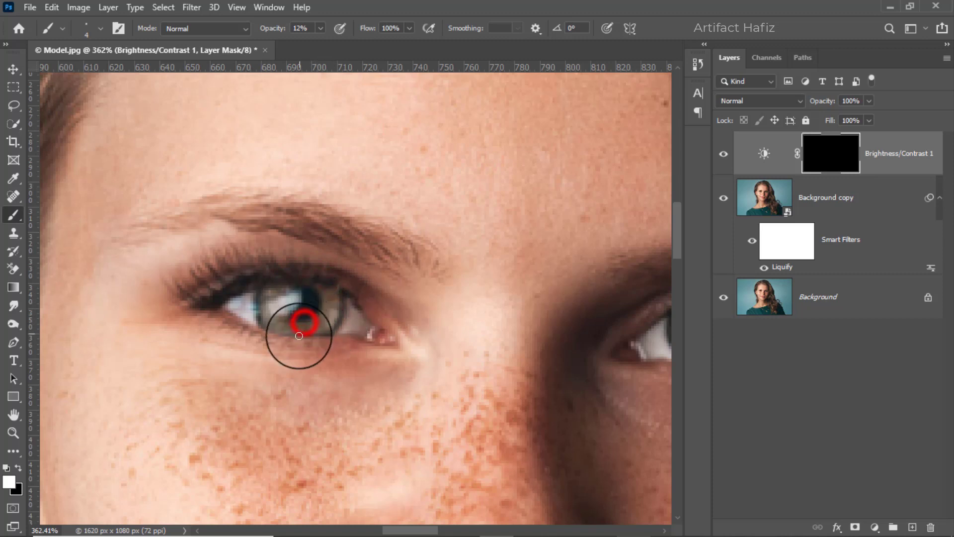
drag(298, 336, 293, 324)
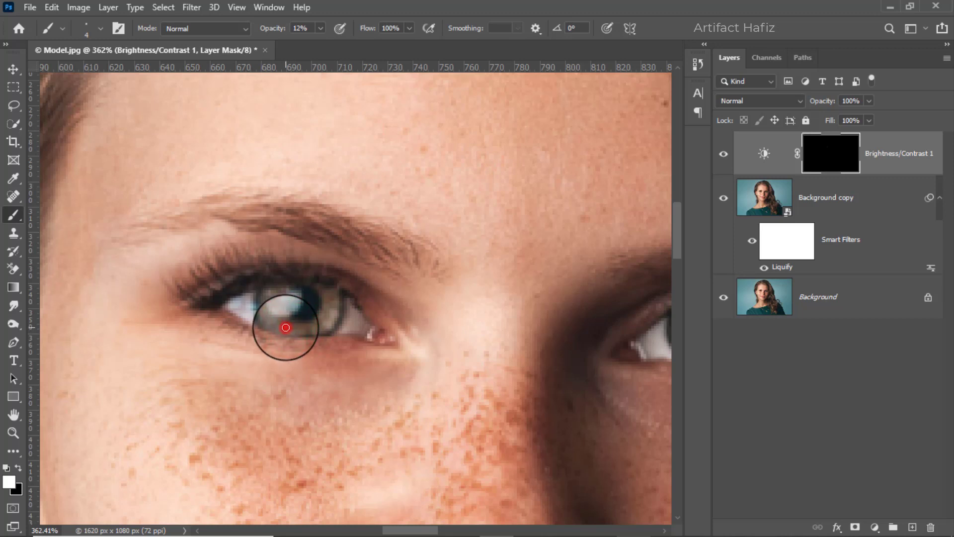
mouse_move(265, 328)
mouse_down()
mouse_move(274, 318)
mouse_move(260, 298)
mouse_move(283, 289)
mouse_up()
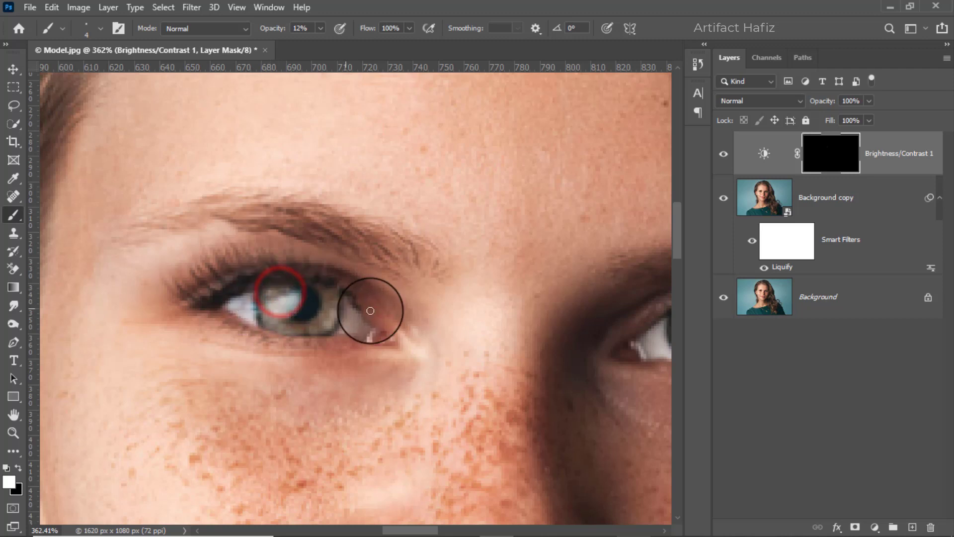
Compare the brightened iris with and without the Brightness/Contrast layer.
scroll(370, 313, down, 1)
scroll(375, 309, up, 1)
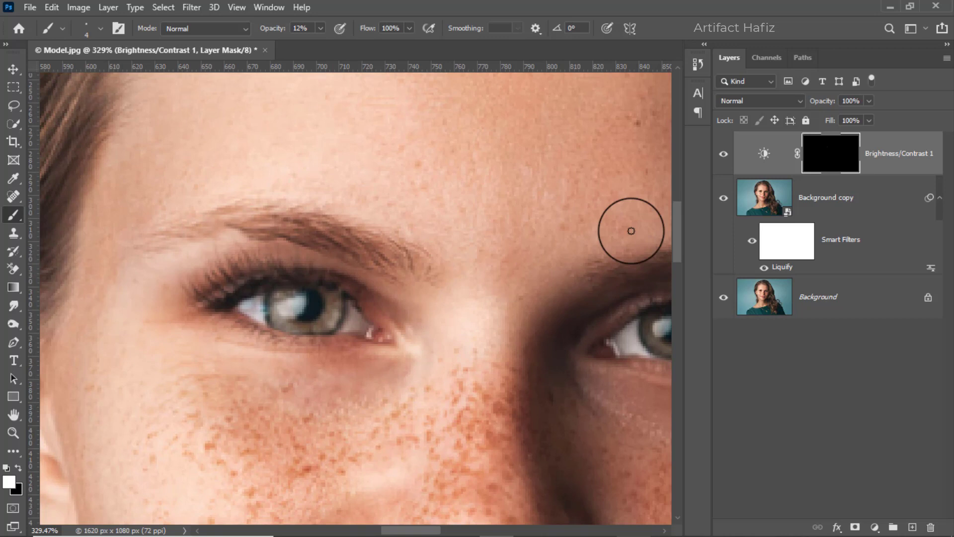
click(724, 155)
click(724, 155)
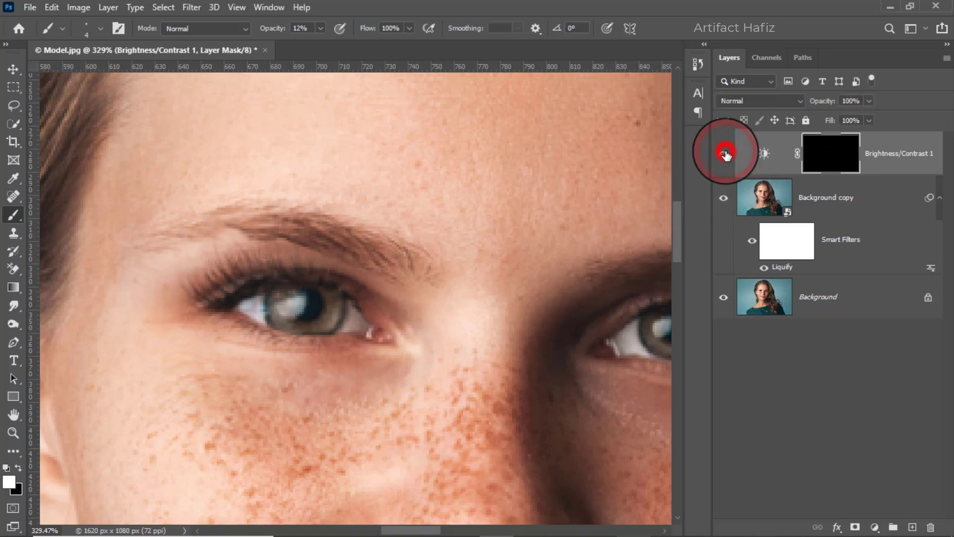
click(724, 154)
click(724, 155)
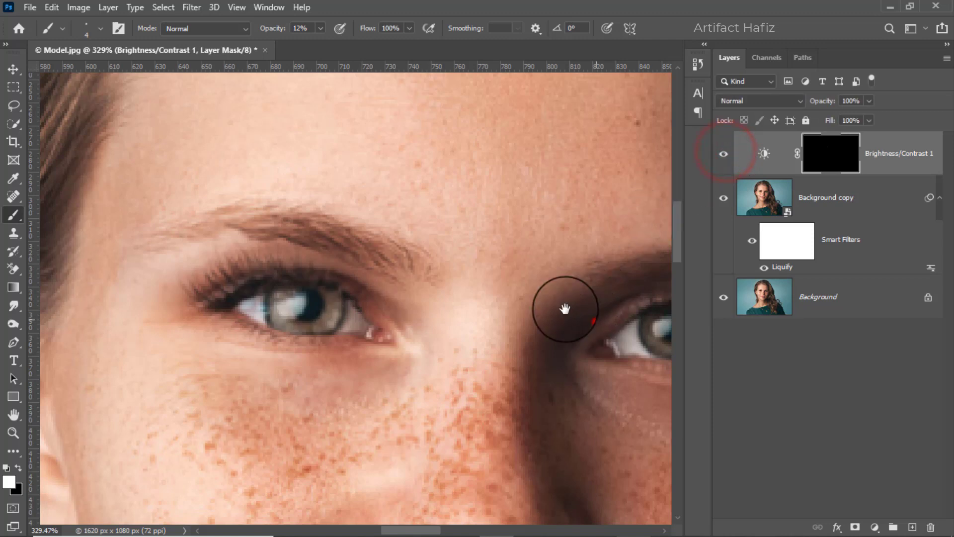
Paint white on the Brightness/Contrast mask over the iris of the eye on the image's right side.
drag(592, 319, 238, 224)
drag(325, 253, 338, 228)
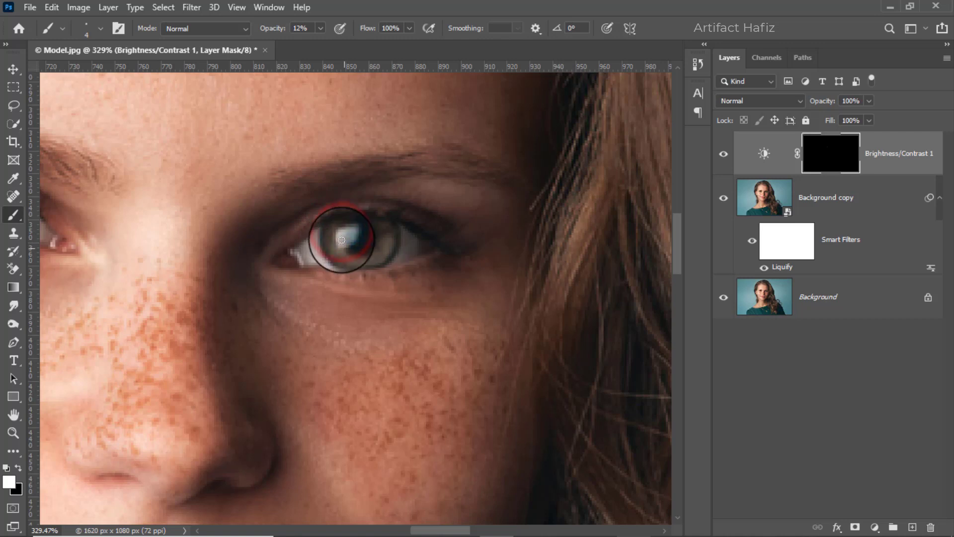
drag(338, 228, 340, 248)
click(343, 226)
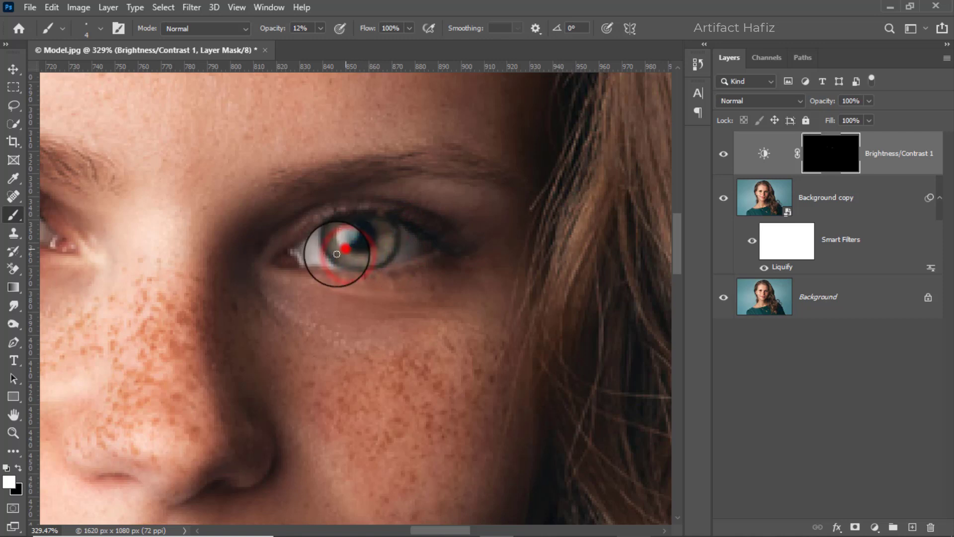
mouse_move(336, 253)
mouse_down()
mouse_move(330, 247)
mouse_move(348, 241)
mouse_move(337, 241)
mouse_move(341, 222)
mouse_move(298, 231)
mouse_move(368, 250)
mouse_up()
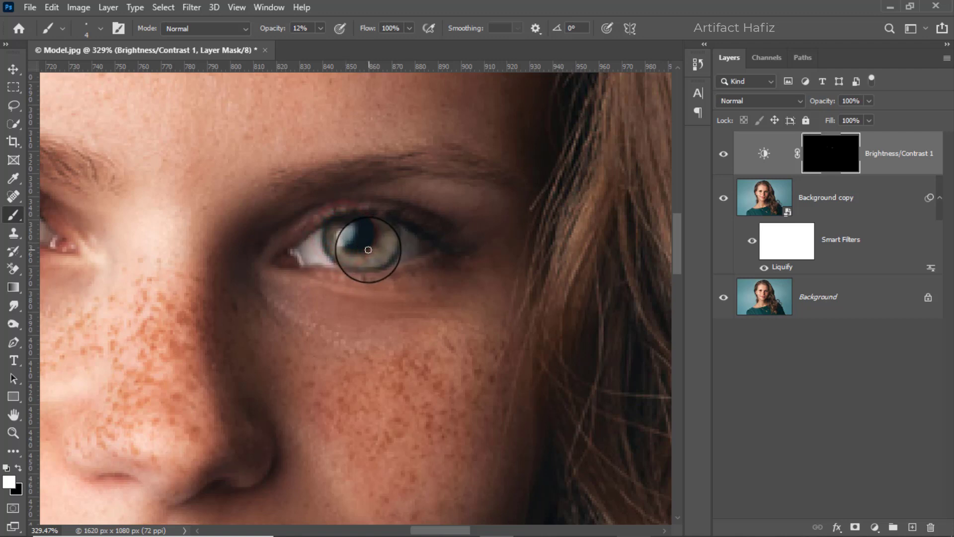
Compare both eyes across the whole face with and without the Brightness/Contrast layer.
scroll(368, 250, down, 6)
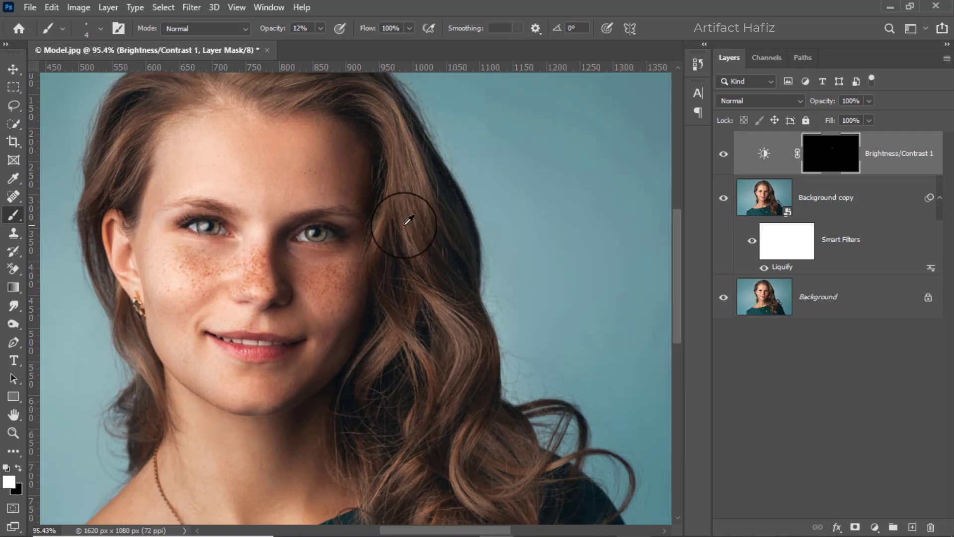
click(723, 154)
click(723, 155)
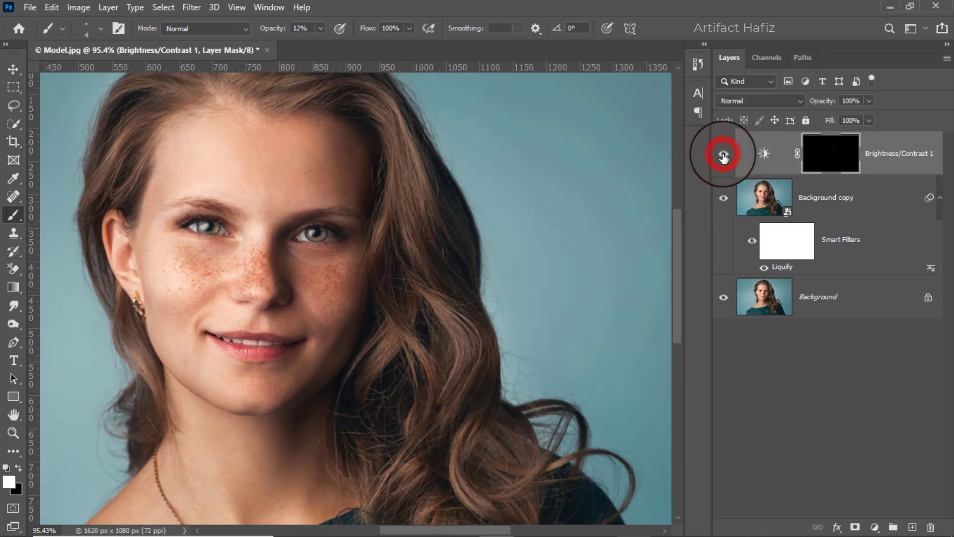
click(724, 154)
click(723, 155)
scroll(252, 198, up, 2)
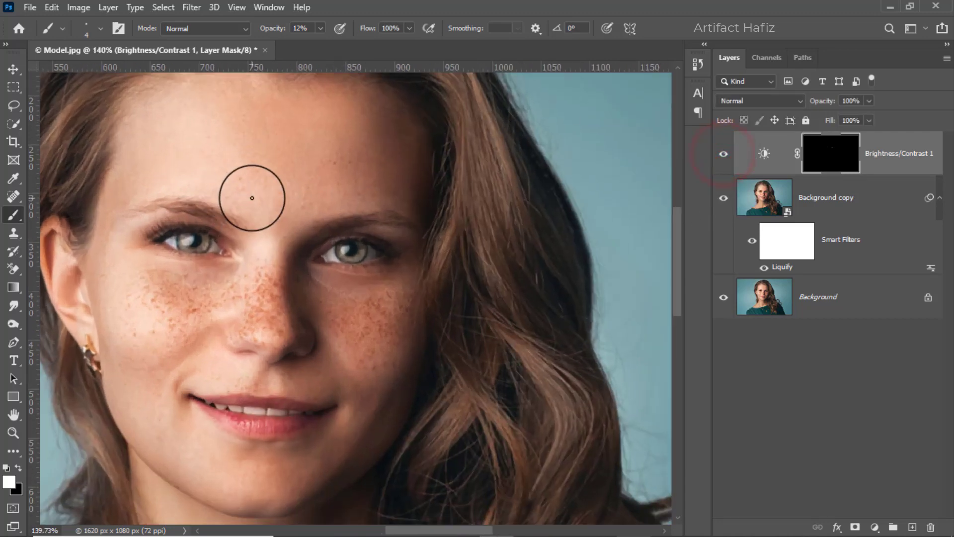
drag(252, 197, 371, 198)
scroll(387, 207, up, 1)
click(440, 213)
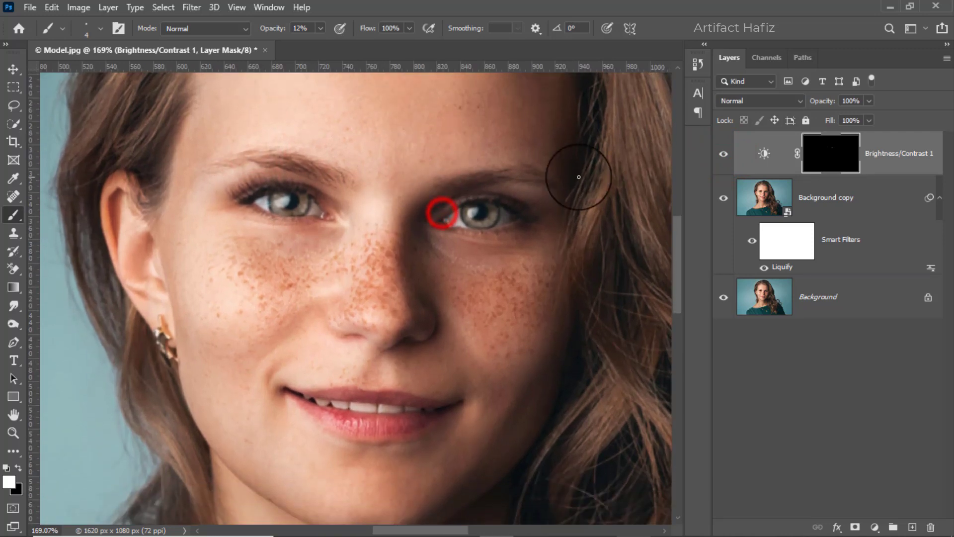
click(724, 154)
click(723, 154)
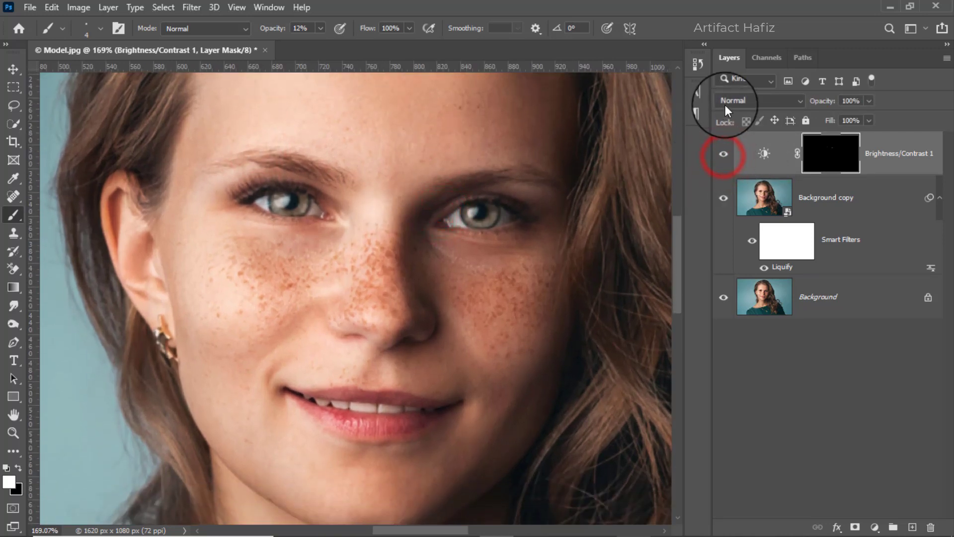
Set the Brightness/Contrast layer's blend mode to Color Dodge and check the eyes with the layer hidden and shown.
click(726, 104)
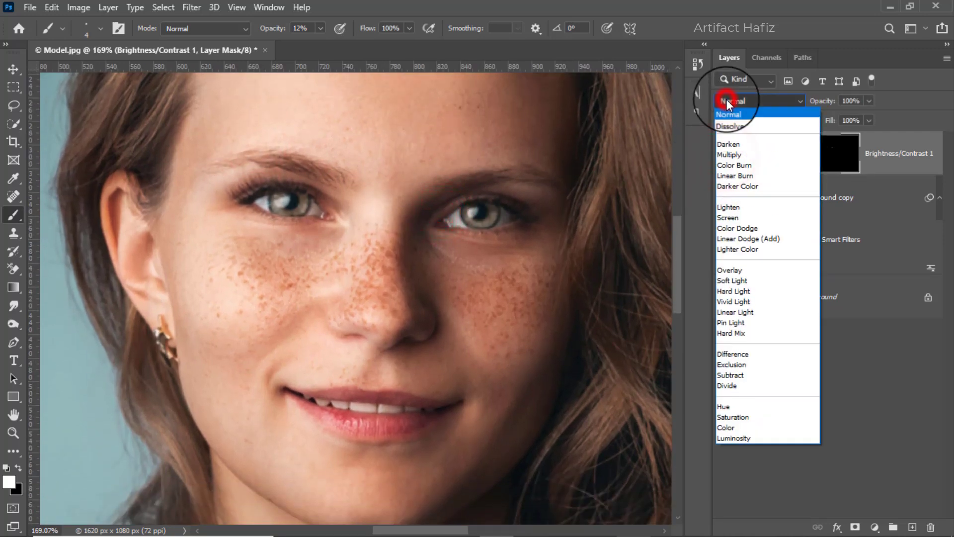
click(726, 231)
click(723, 155)
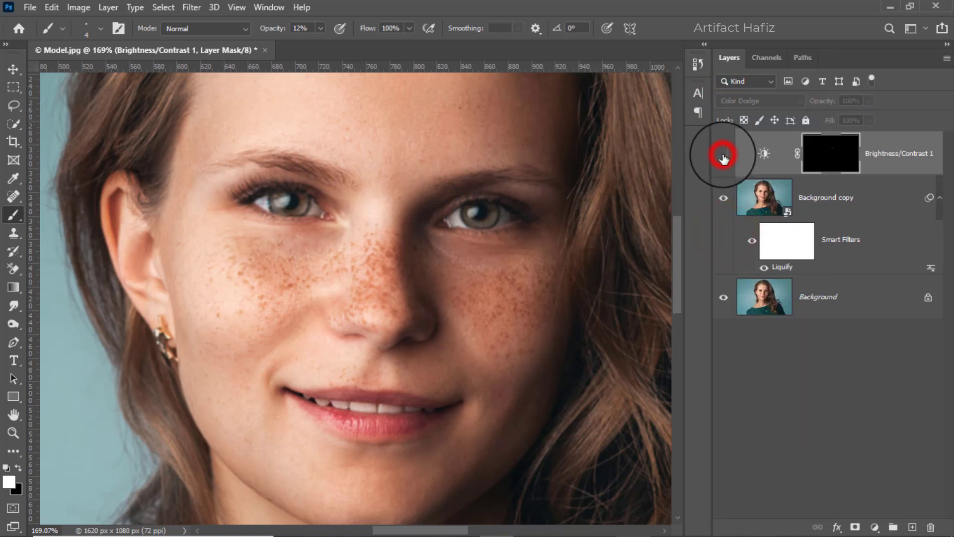
click(723, 155)
Examine the Color Dodge iris brightening in the full portrait and close up by hiding and showing the adjustment layer.
scroll(438, 233, down, 3)
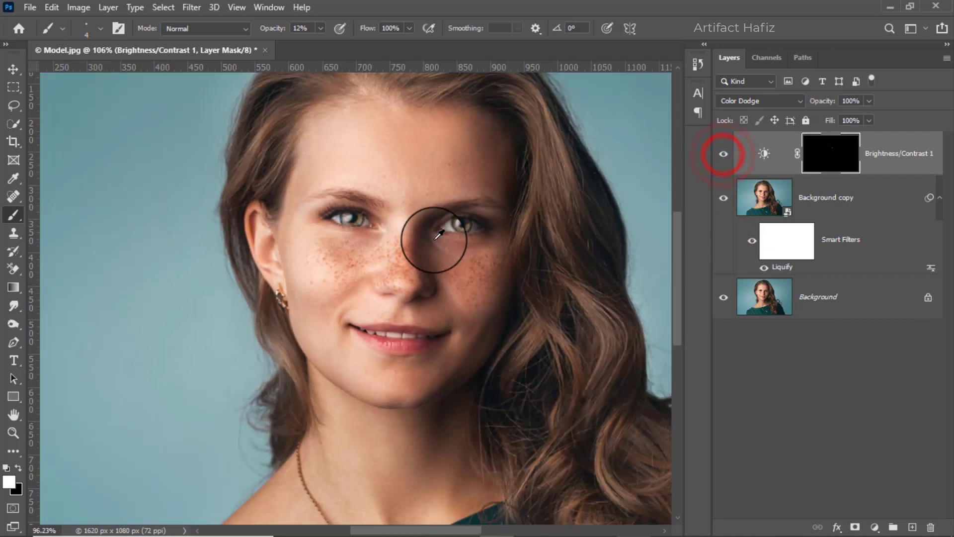
scroll(438, 233, down, 4)
scroll(394, 252, up, 2)
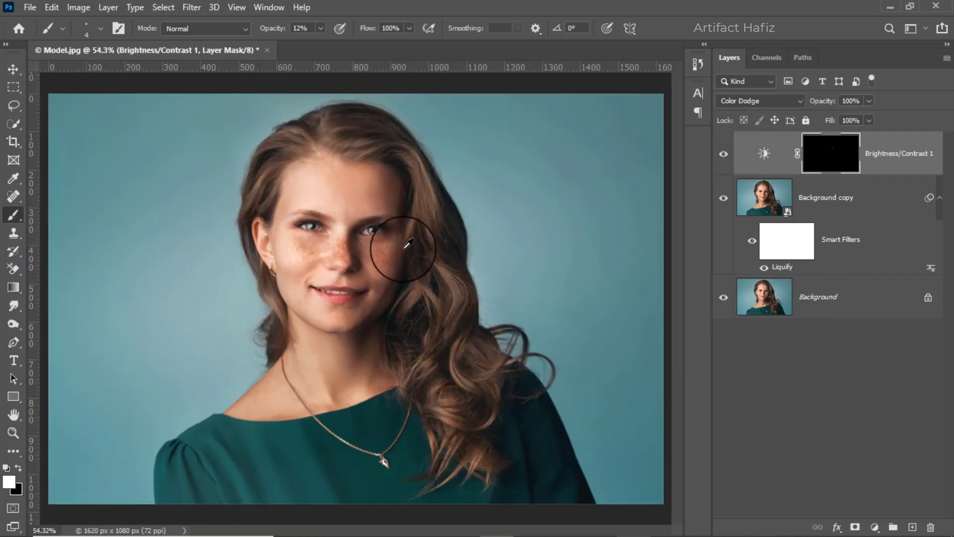
click(721, 155)
click(721, 157)
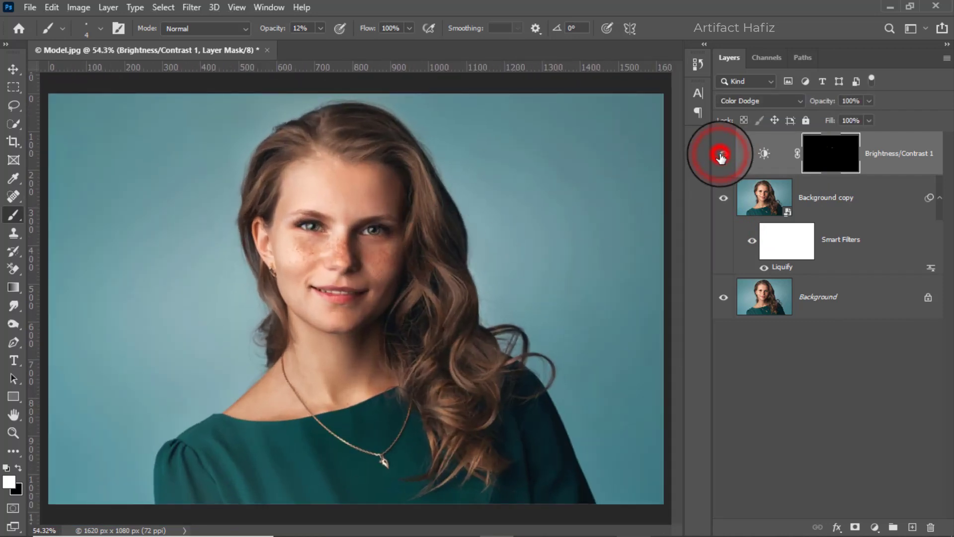
click(721, 156)
click(721, 156)
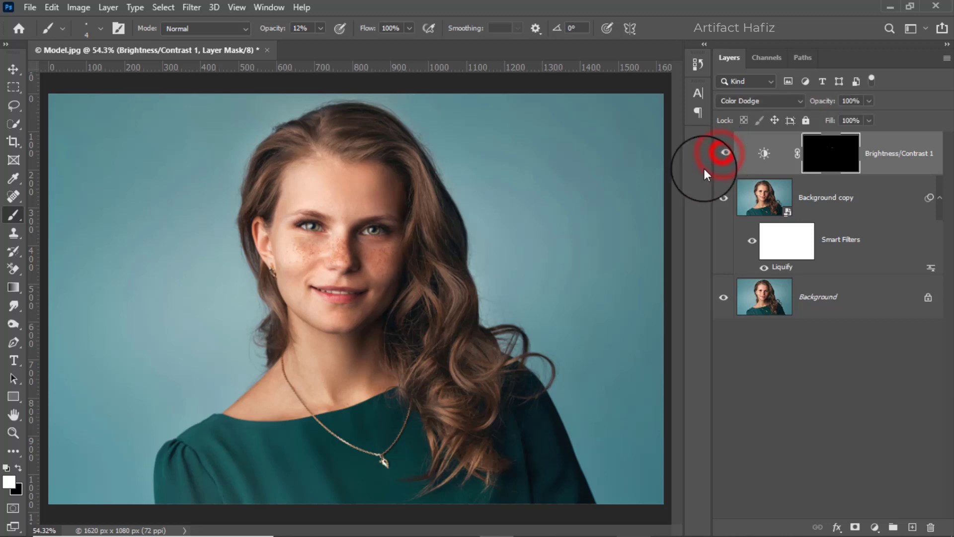
scroll(424, 229, down, 2)
scroll(340, 226, up, 4)
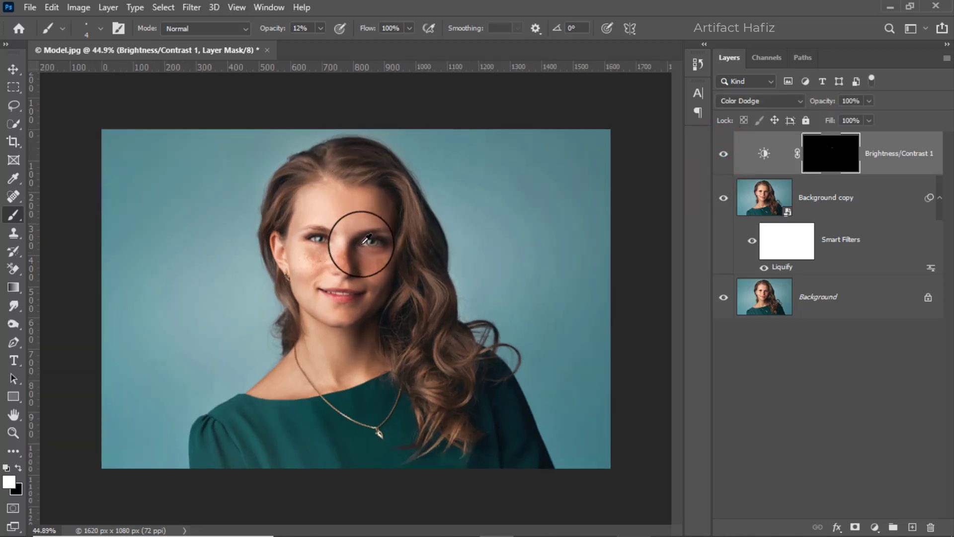
scroll(354, 217, up, 3)
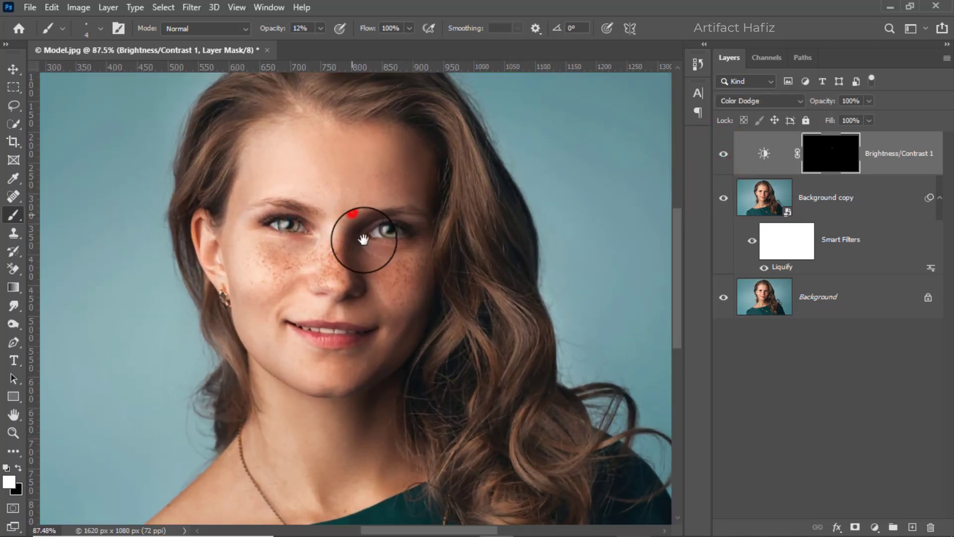
click(723, 155)
click(725, 156)
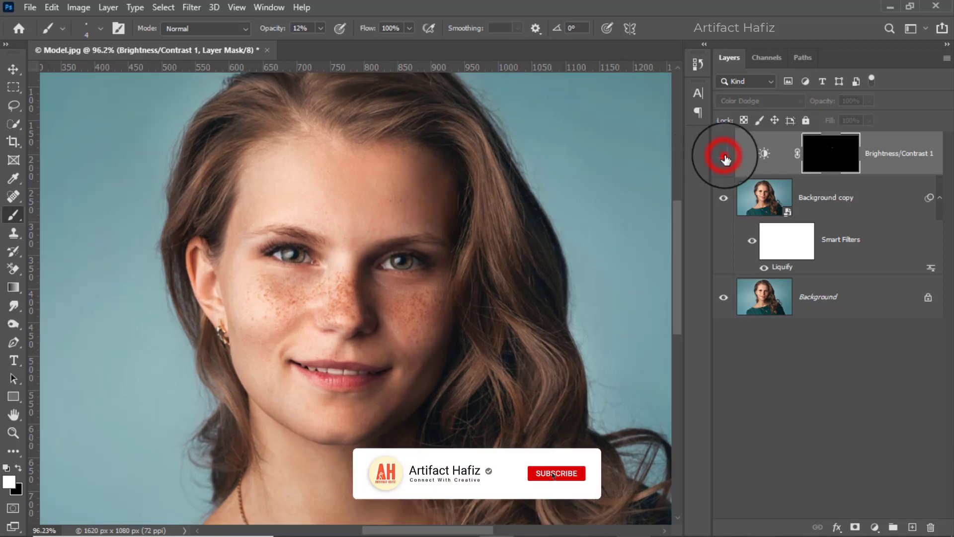
scroll(383, 252, up, 1)
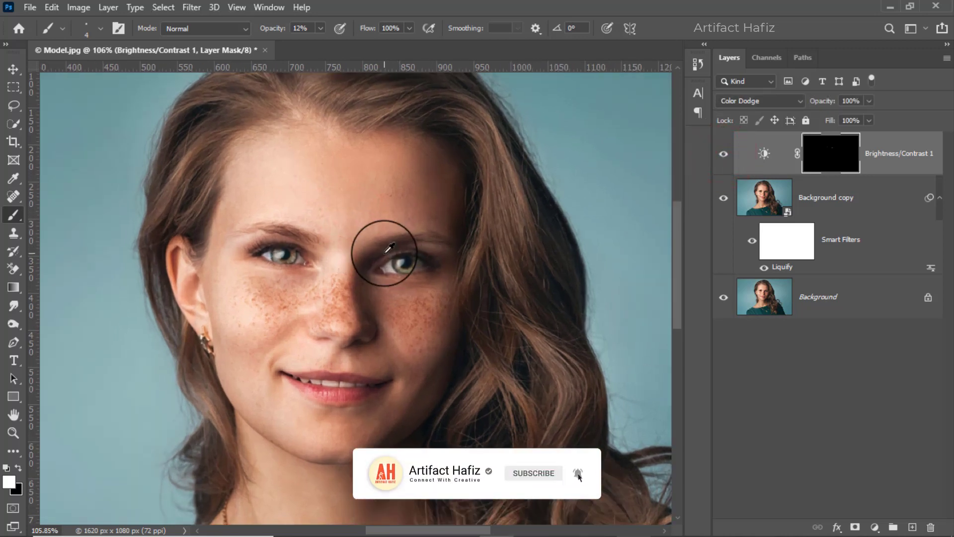
drag(395, 221, 400, 200)
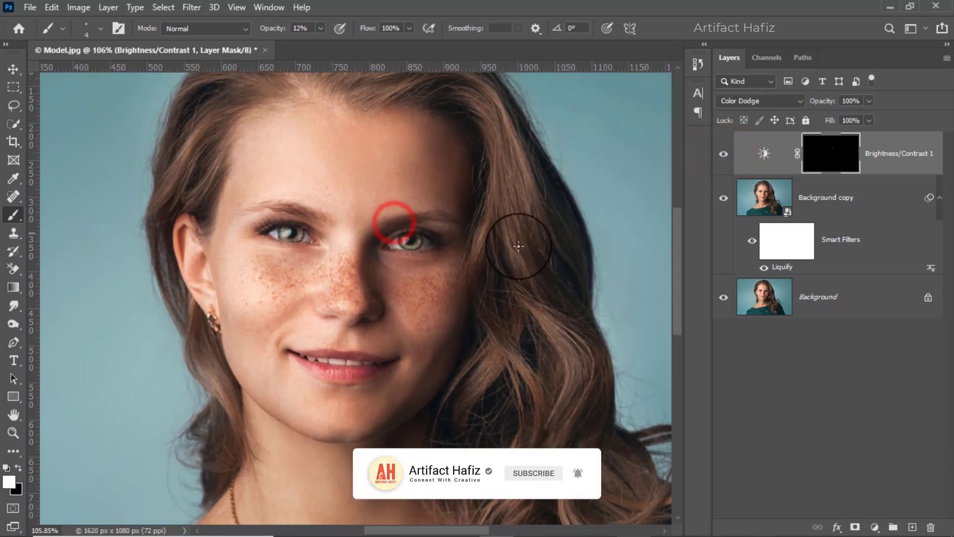
Compare the original Background layer alone with the fully retouched portrait, both close up and as a whole image.
alt+click(724, 297)
alt+click(724, 299)
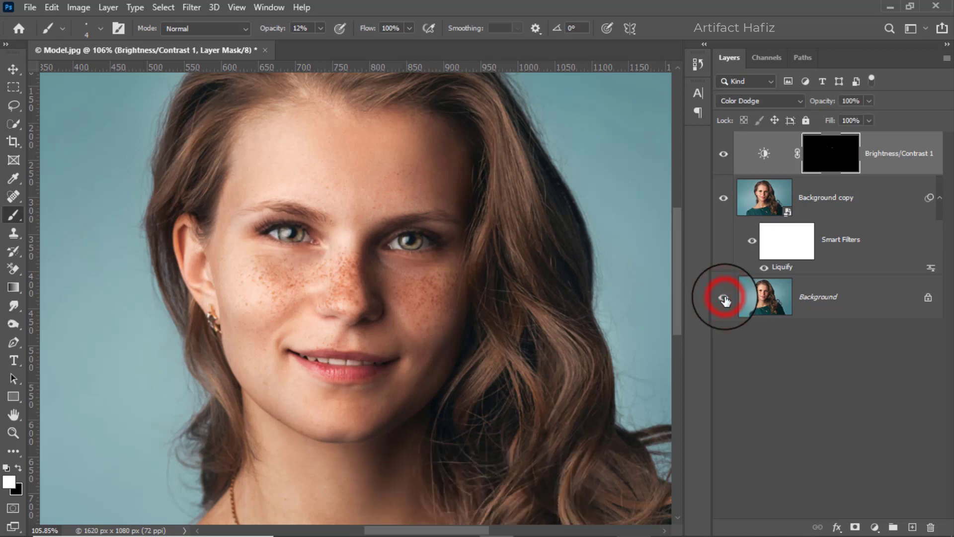
alt+click(725, 299)
alt+click(725, 299)
scroll(496, 315, down, 5)
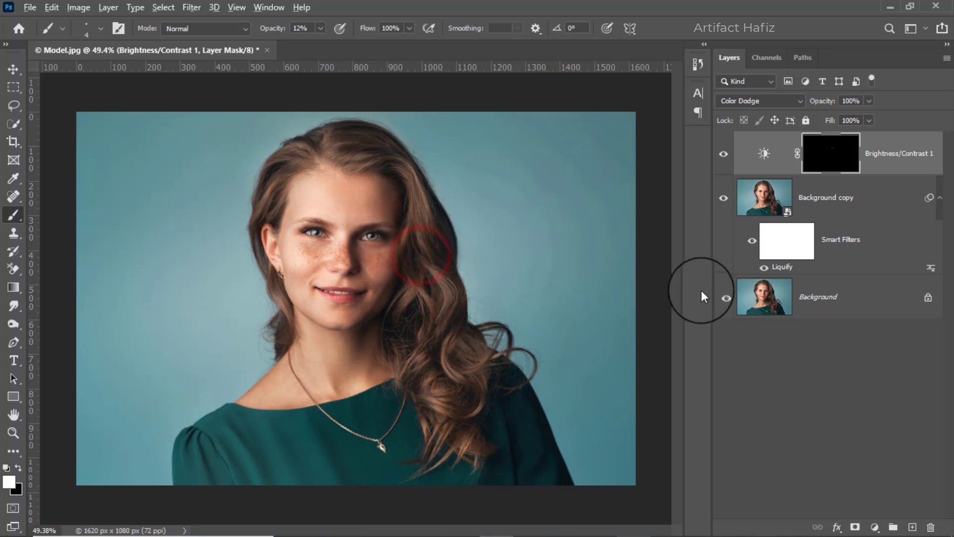
alt+click(724, 298)
alt+click(725, 299)
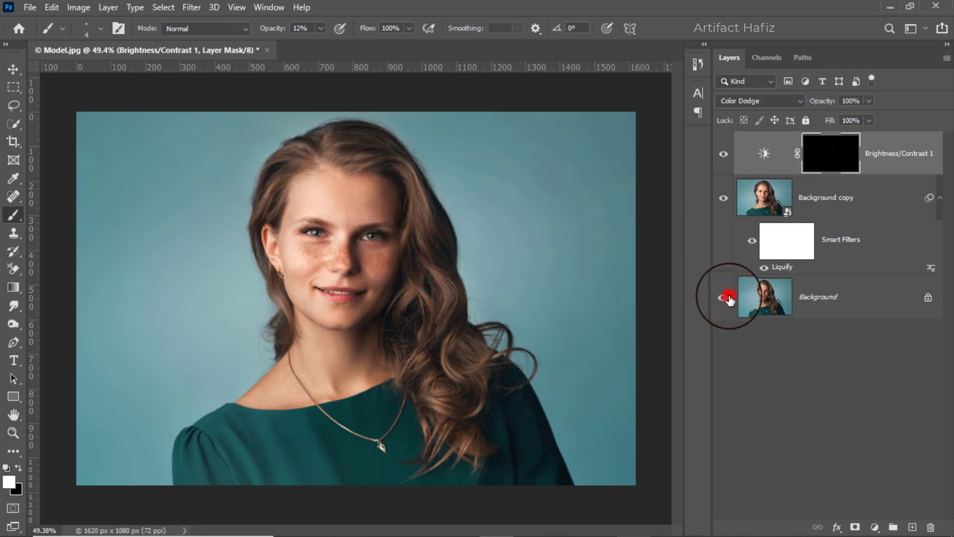
alt+click(724, 299)
alt+click(724, 299)
alt+click(724, 299)
alt+click(724, 299)
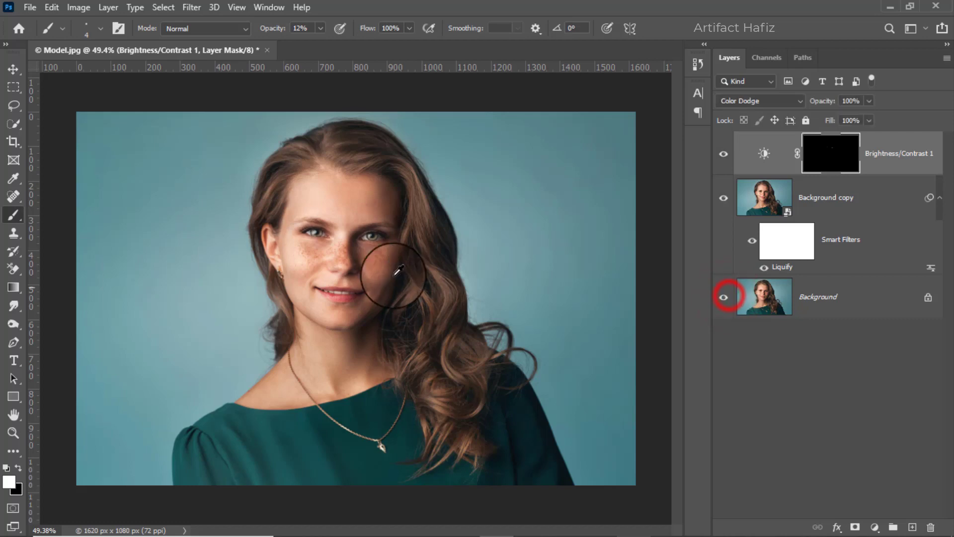
scroll(383, 266, up, 4)
drag(545, 268, 574, 305)
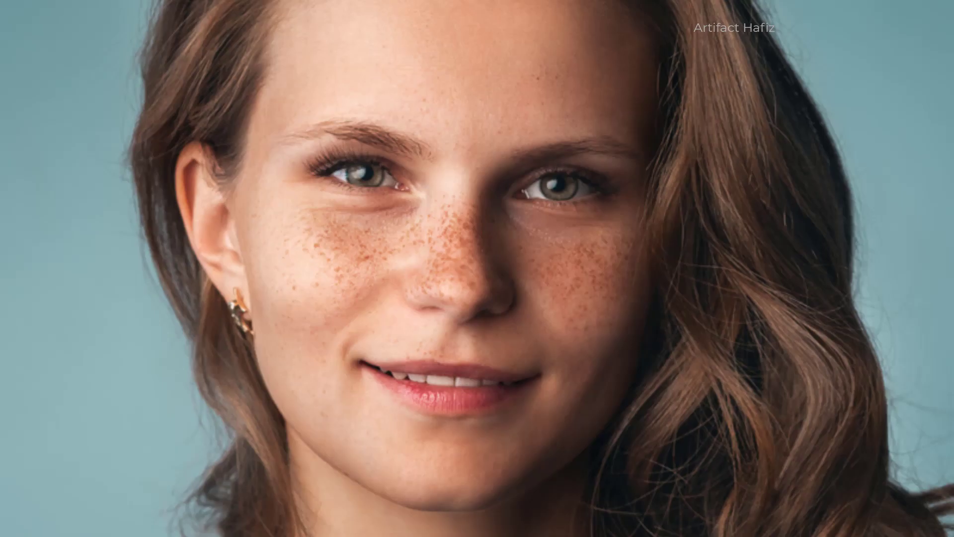